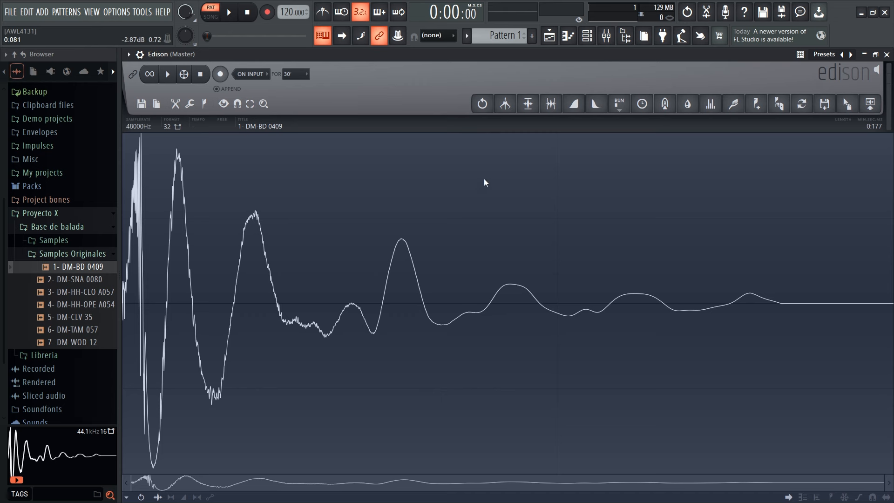
# Reduce the volume of the whole 1- DM-BD 0409 sample with the Amp script
pyautogui.click(620, 107)
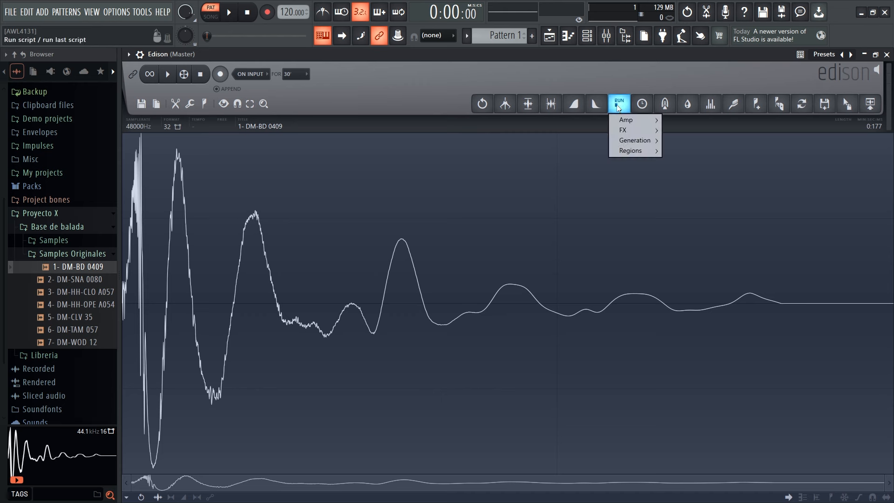
pyautogui.moveTo(622, 118)
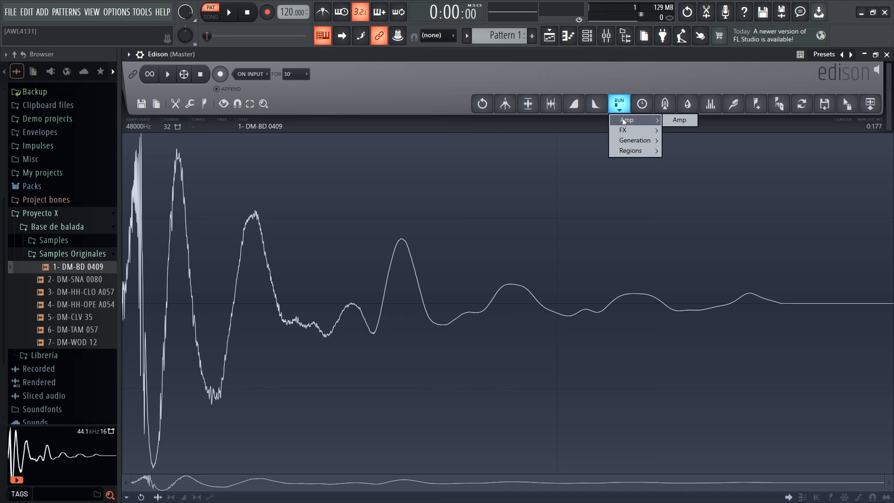
pyautogui.click(670, 120)
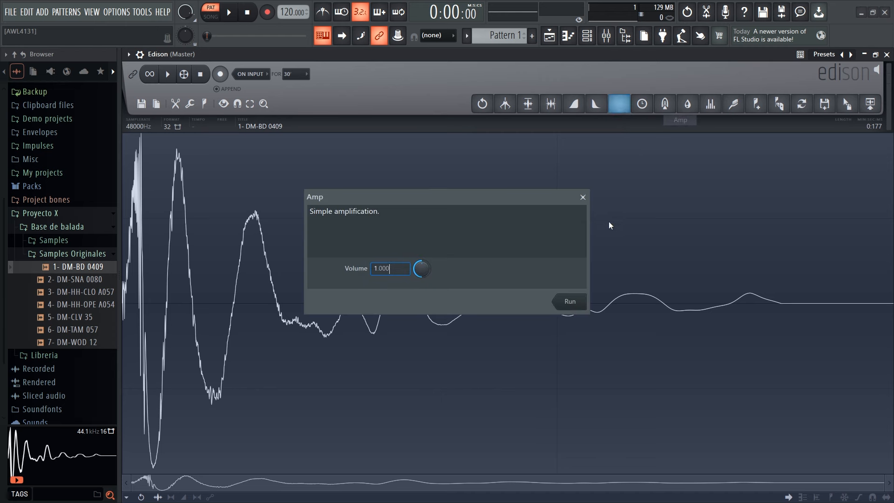
pyautogui.moveTo(473, 194); pyautogui.dragTo(530, 194)
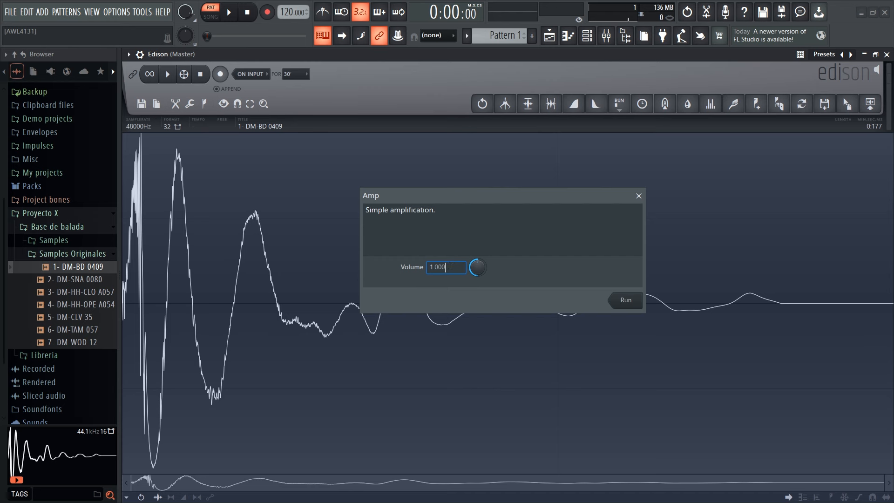
pyautogui.moveTo(455, 262); pyautogui.dragTo(415, 265)
pyautogui.click(629, 301)
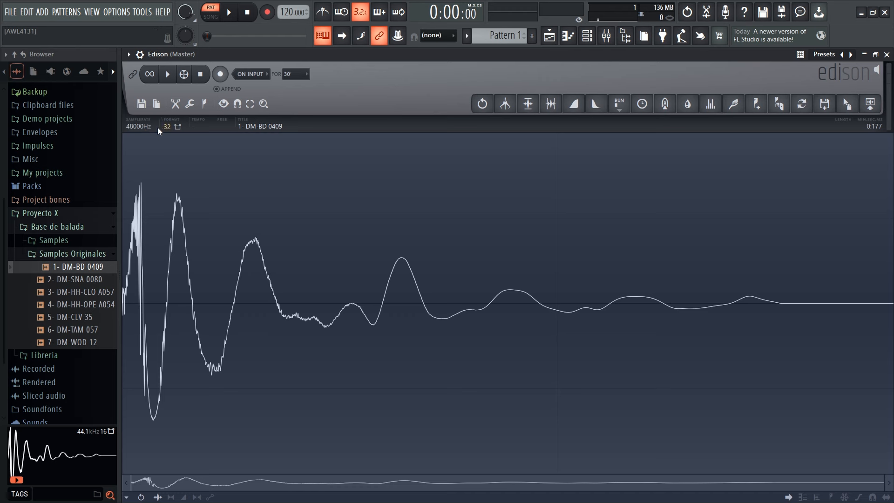
# Save the processed kick as the wave file 1- DM-BD 0409 in F:\Proyecto X\Base de balada\Samples
pyautogui.click(142, 106)
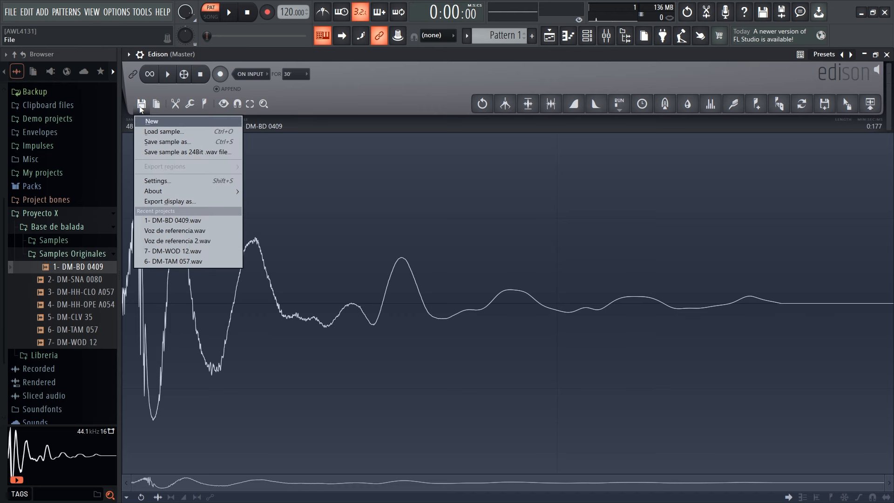
pyautogui.click(169, 142)
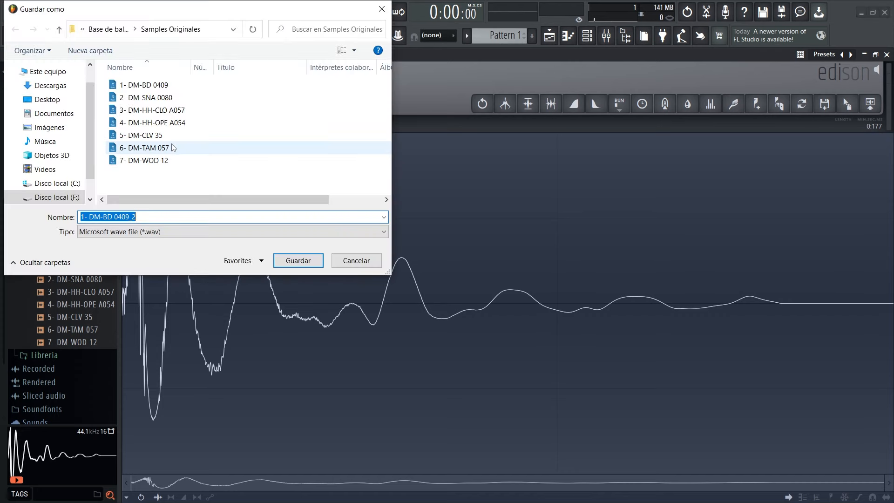
pyautogui.click(53, 197)
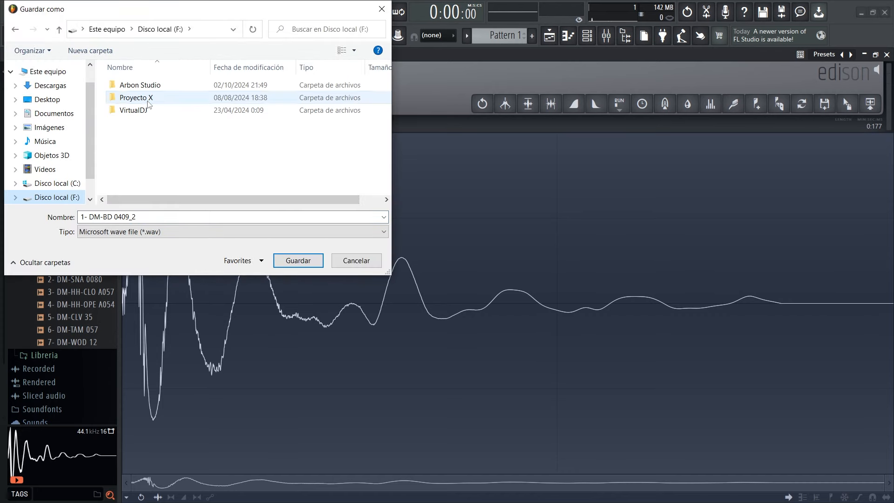
pyautogui.doubleClick(151, 93)
pyautogui.doubleClick(152, 88)
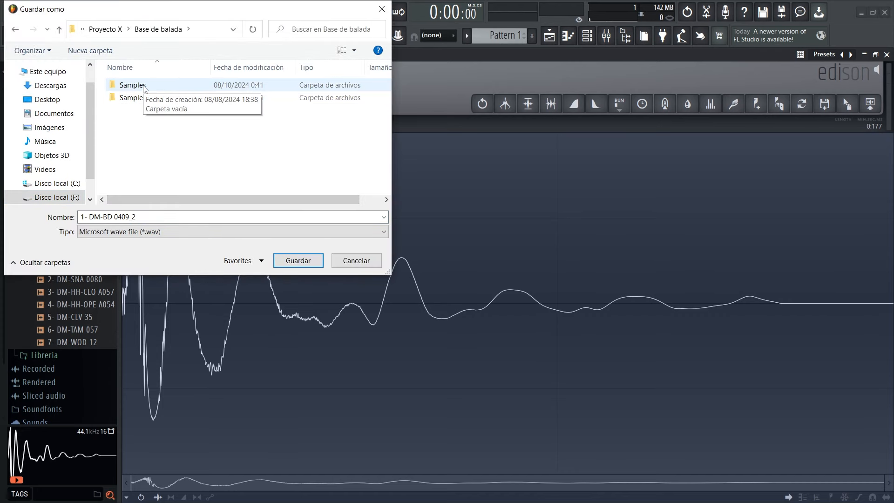
pyautogui.doubleClick(132, 85)
pyautogui.click(148, 220)
pyautogui.doubleClick(148, 220)
pyautogui.click(148, 220)
pyautogui.press('BackSpace')
pyautogui.press('BackSpace')
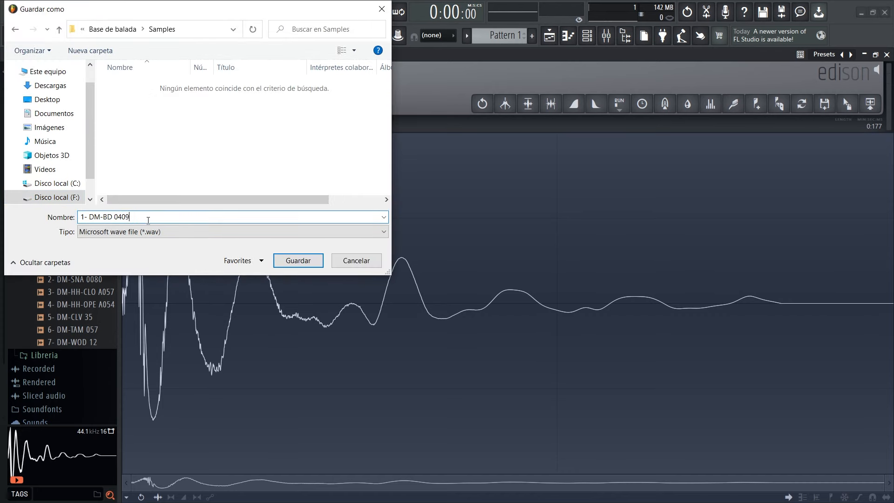
pyautogui.click(298, 260)
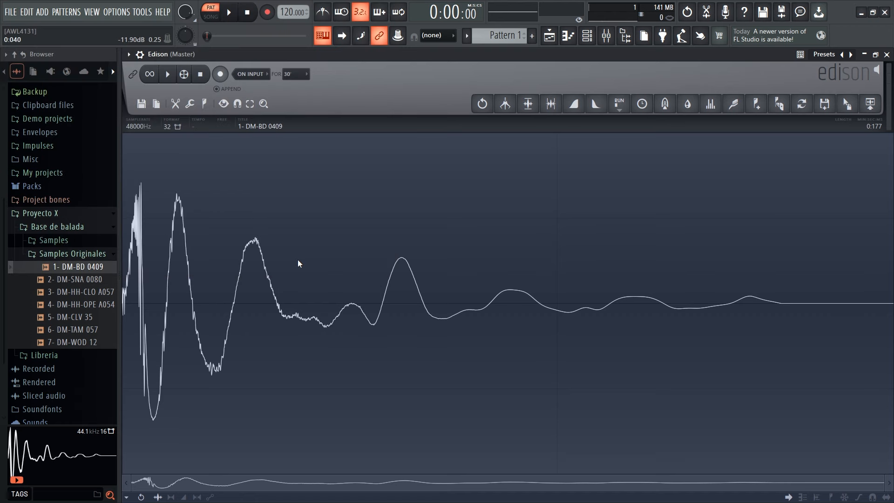
# Load the saved 1- DM-BD 0409 from the Samples folder into Edison to check its format and peak level
pyautogui.click(60, 242)
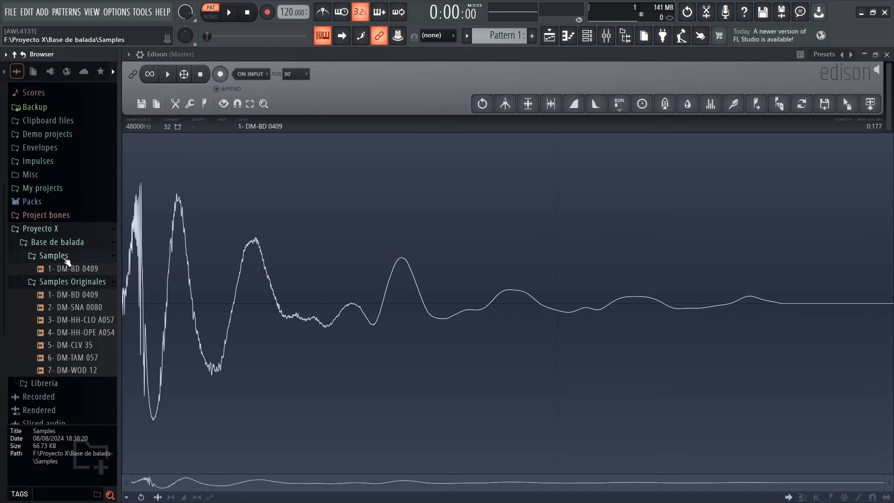
pyautogui.click(66, 283)
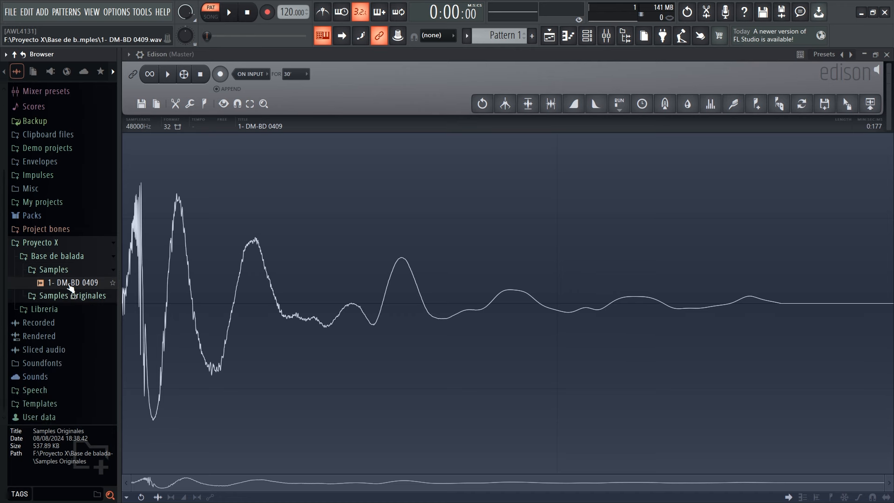
pyautogui.click(69, 284)
pyautogui.moveTo(69, 284); pyautogui.dragTo(219, 281)
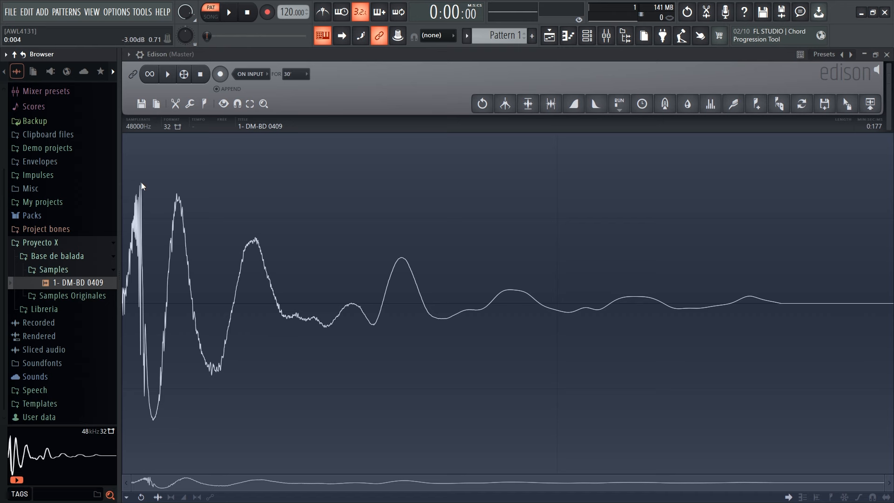
# Load 2- DM-SNA 0080 from Samples Originales into Edison and resample it to 48000 Hz in 32Bit float format
pyautogui.click(60, 296)
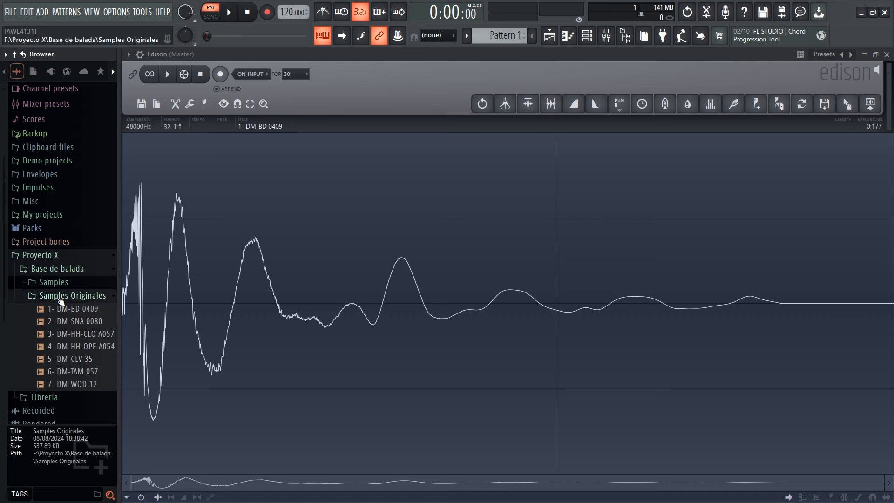
pyautogui.moveTo(67, 321); pyautogui.dragTo(159, 314)
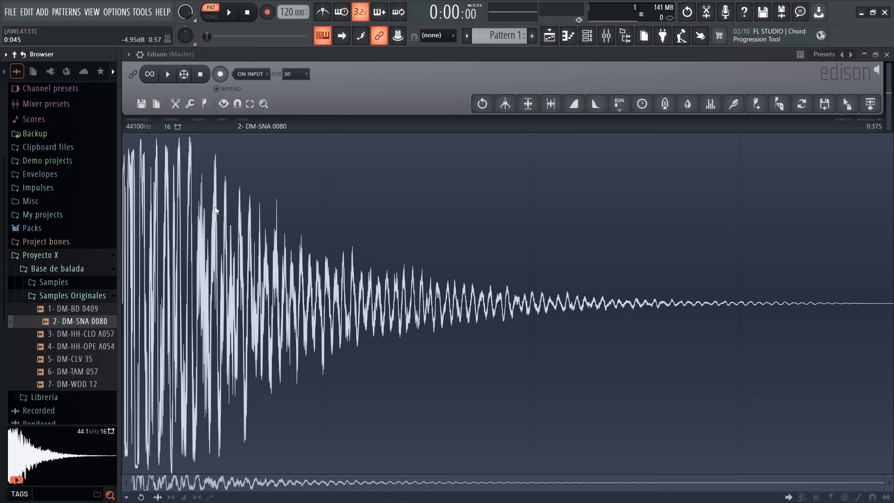
pyautogui.click(156, 104)
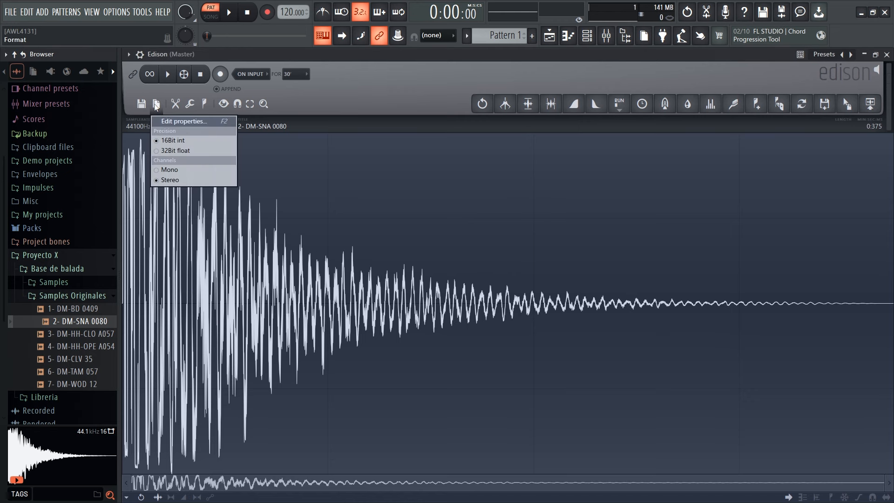
pyautogui.click(172, 121)
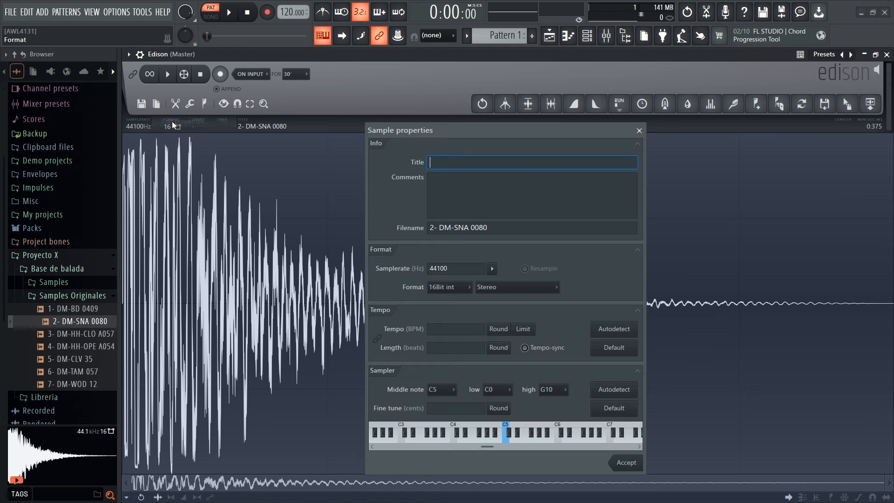
pyautogui.click(492, 269)
pyautogui.click(510, 341)
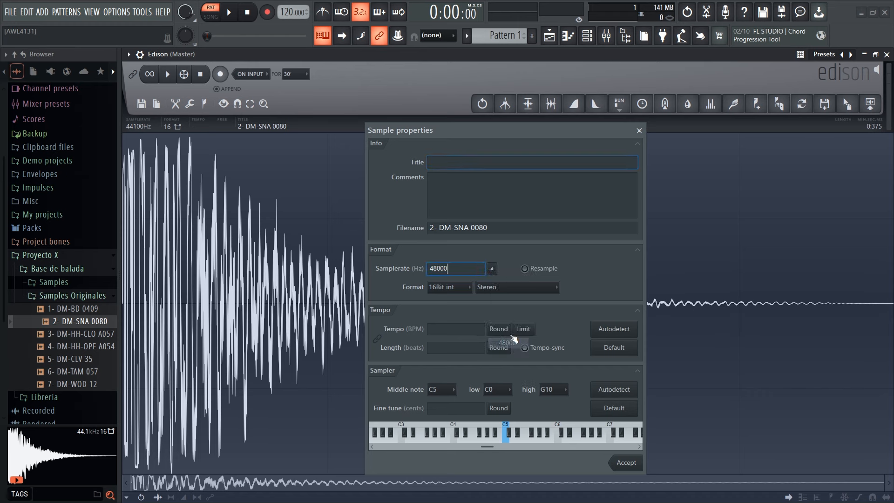
pyautogui.click(530, 270)
pyautogui.click(462, 287)
pyautogui.click(625, 463)
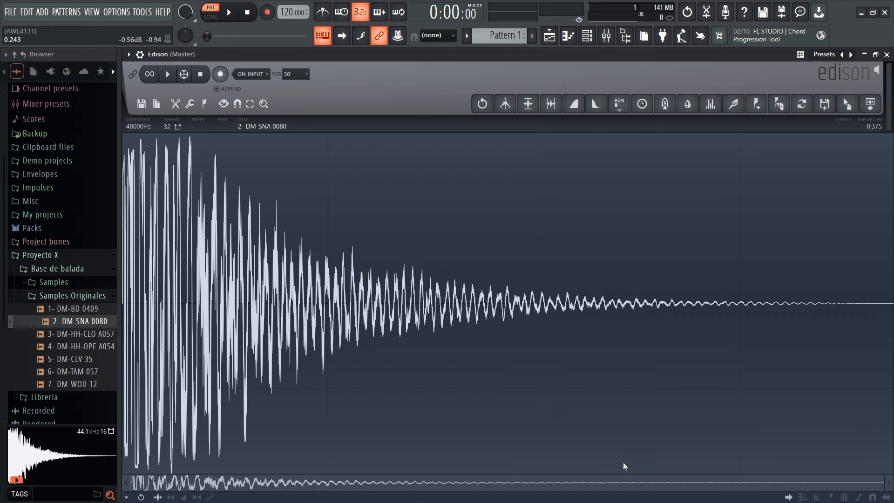
# Scale the 2- DM-SNA 0080 sample with the Amp script at a volume of 0.71
pyautogui.click(618, 107)
pyautogui.moveTo(631, 120)
pyautogui.click(675, 121)
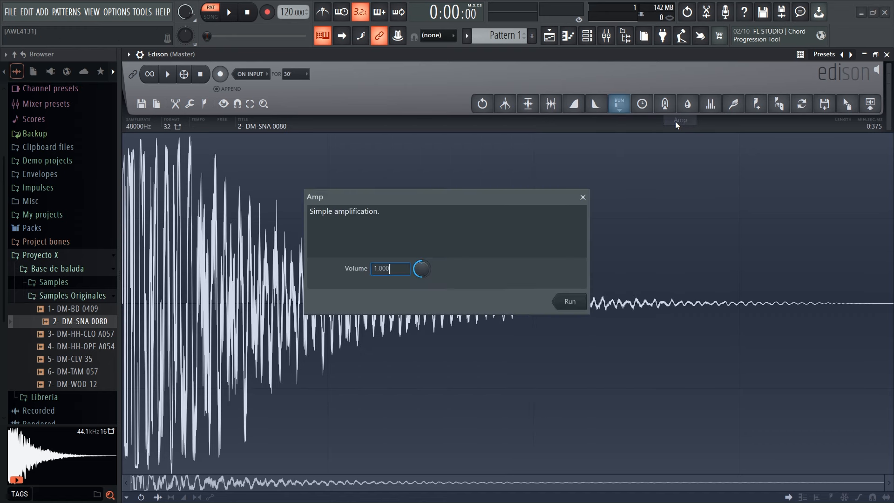
pyautogui.moveTo(390, 269); pyautogui.dragTo(349, 272)
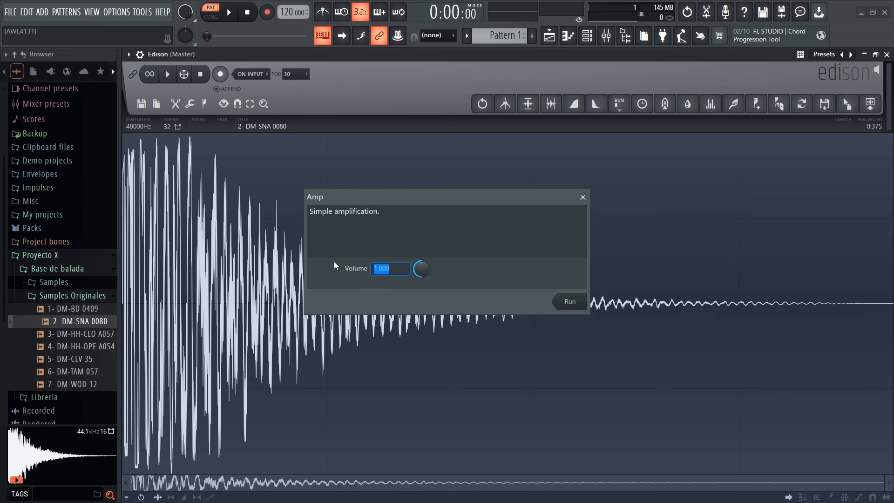
pyautogui.write('0.71')
pyautogui.click(568, 301)
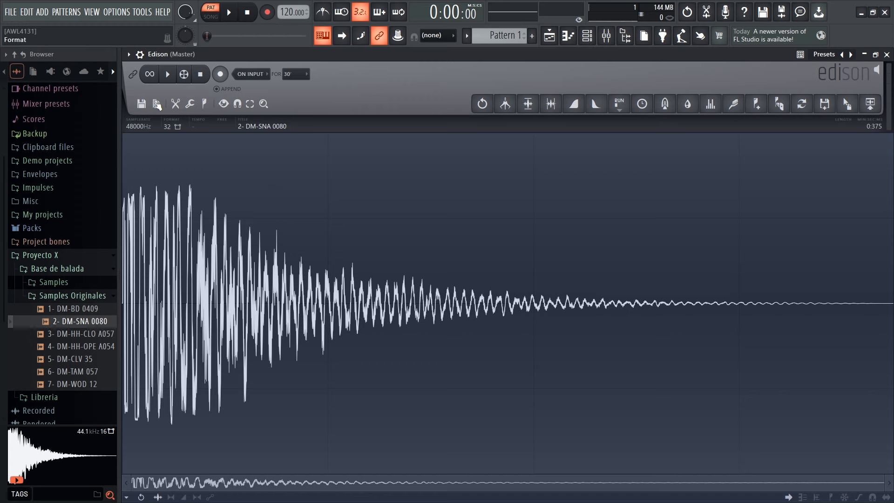
# Save the processed snare as the wave file 2- DM-SNA 0080 in the Samples folder of Base de balada
pyautogui.click(140, 104)
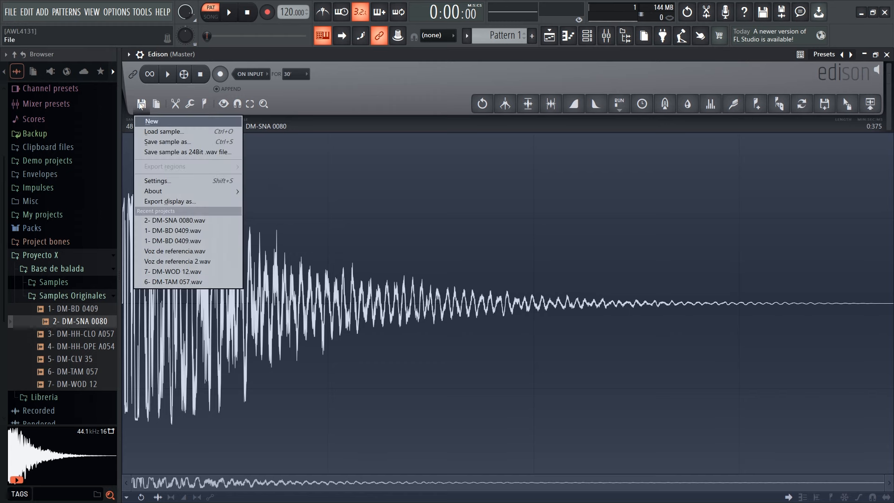
pyautogui.click(175, 142)
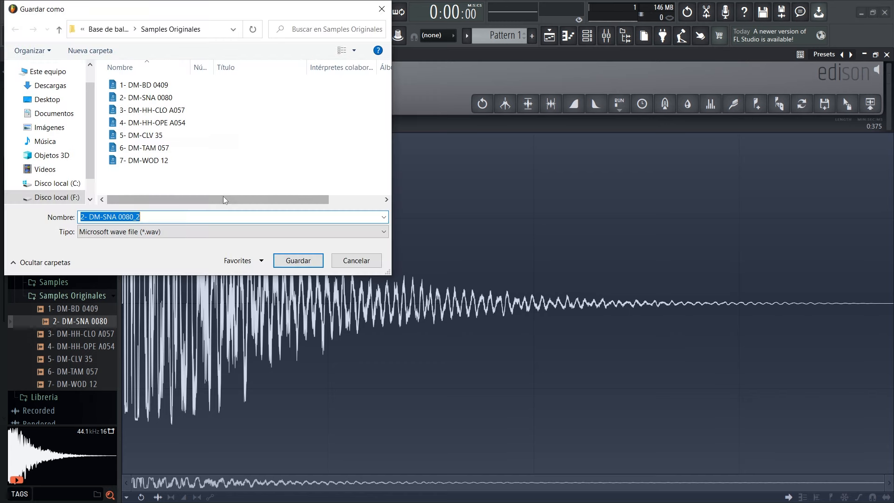
pyautogui.click(58, 29)
pyautogui.click(133, 90)
pyautogui.doubleClick(133, 89)
pyautogui.click(150, 218)
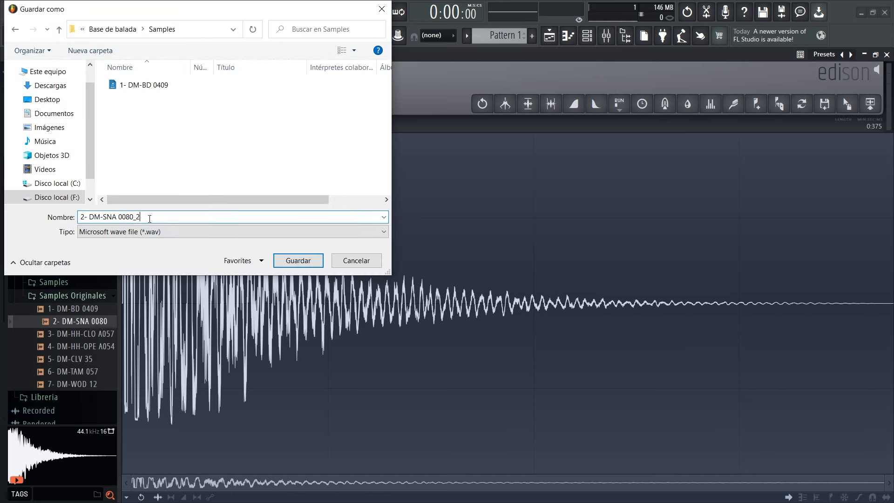
pyautogui.press('BackSpace')
pyautogui.press('BackSpace')
pyautogui.click(275, 260)
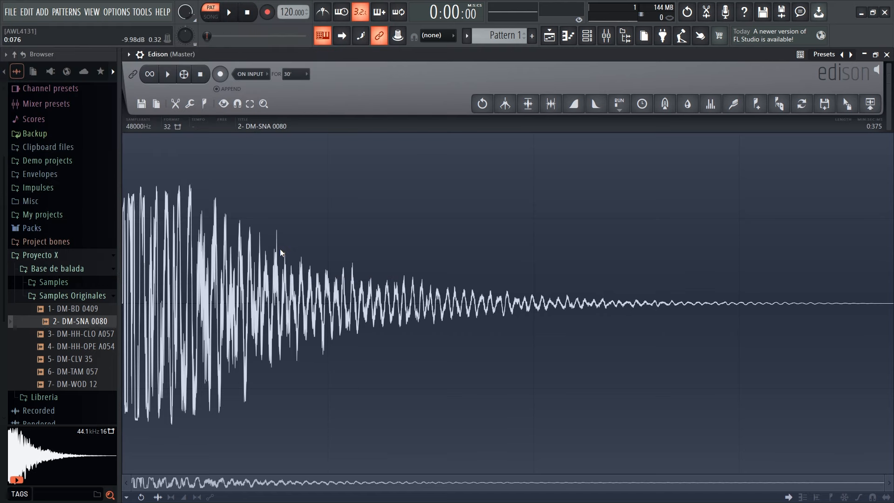
# Load 3- DM-HH-CLO A057 from Samples Originales into Edison and resample it to 48000 Hz in 32Bit float format
pyautogui.click(85, 342)
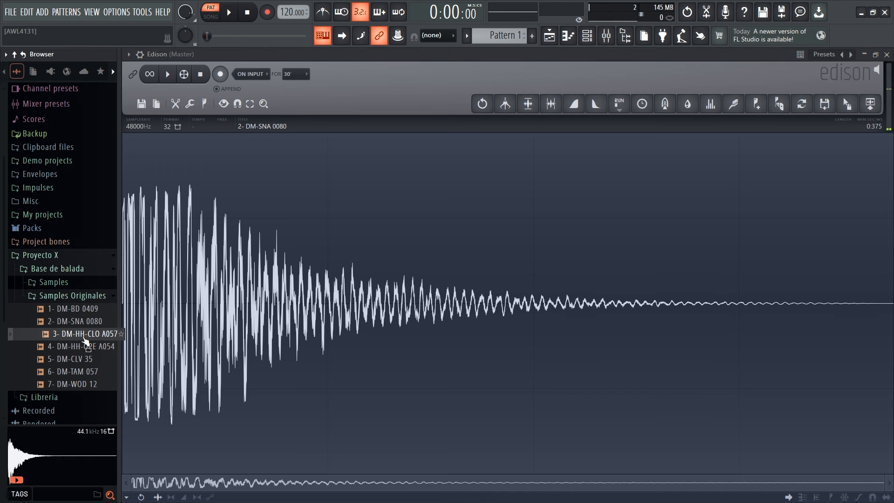
pyautogui.moveTo(85, 341); pyautogui.dragTo(182, 314)
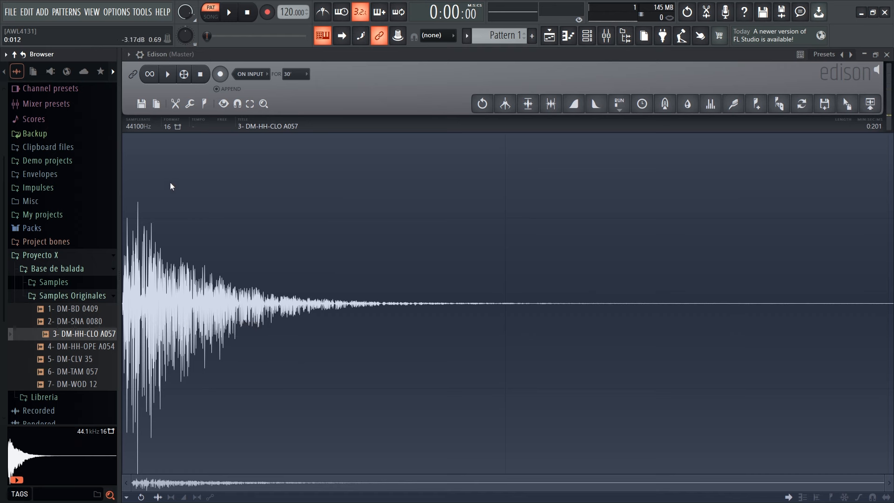
pyautogui.click(166, 120)
pyautogui.click(167, 121)
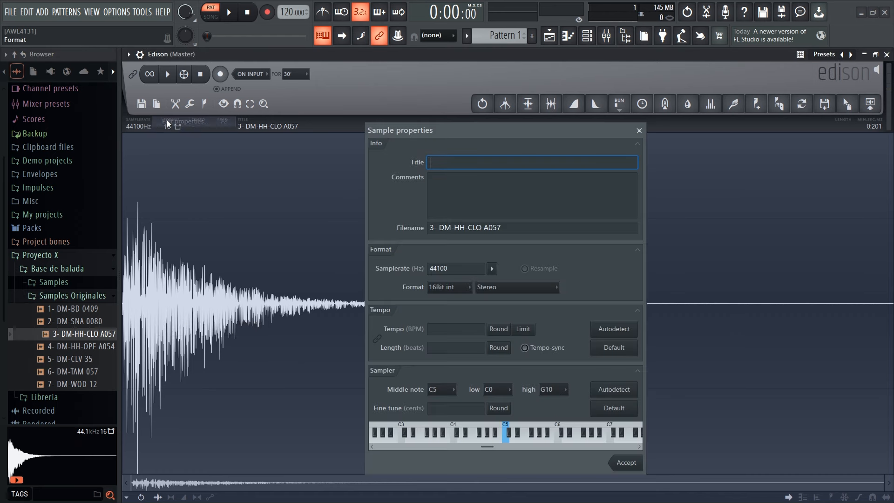
pyautogui.click(492, 269)
pyautogui.click(508, 322)
pyautogui.click(525, 269)
pyautogui.click(451, 287)
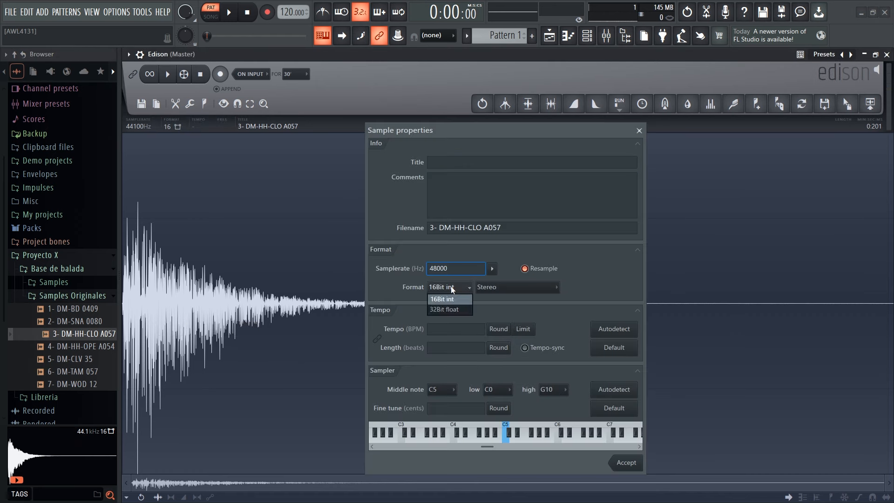
pyautogui.click(627, 463)
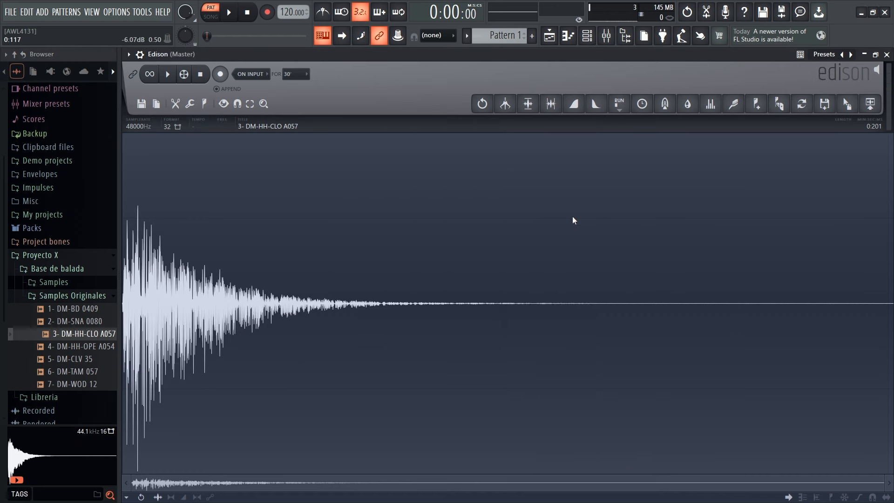
# Scale the 3- DM-HH-CLO A057 sample with the Amp script at a volume of 0.71
pyautogui.click(619, 103)
pyautogui.moveTo(638, 120)
pyautogui.click(672, 120)
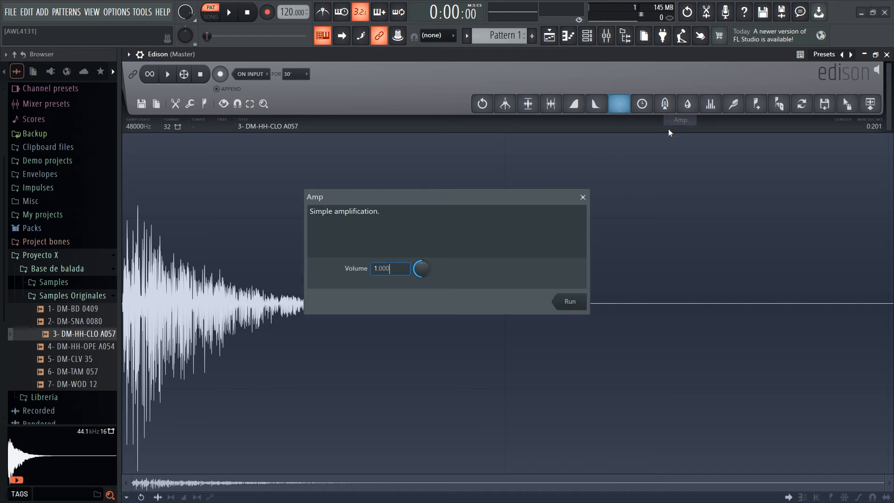
pyautogui.moveTo(395, 269); pyautogui.dragTo(336, 270)
pyautogui.write('0.71')
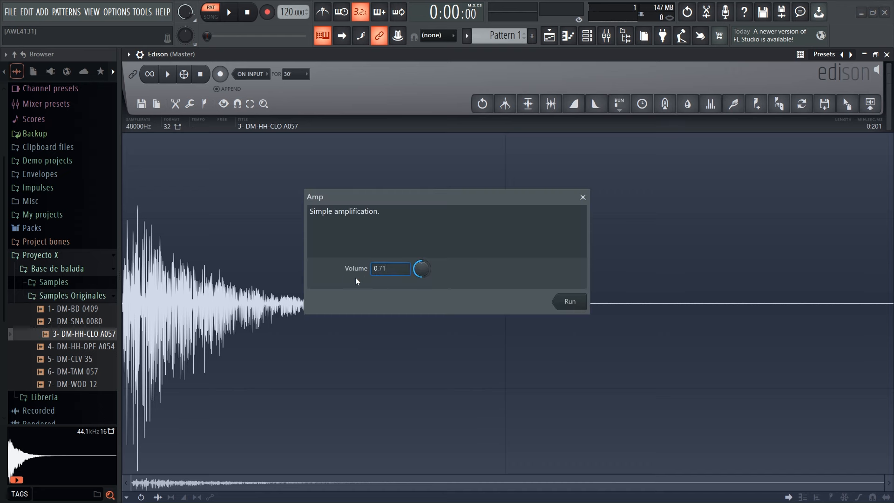
pyautogui.click(573, 301)
# Save the processed closed hi-hat as the wave file 3- DM-HH-CLO A057 in the Samples folder of Base de balada
pyautogui.click(141, 104)
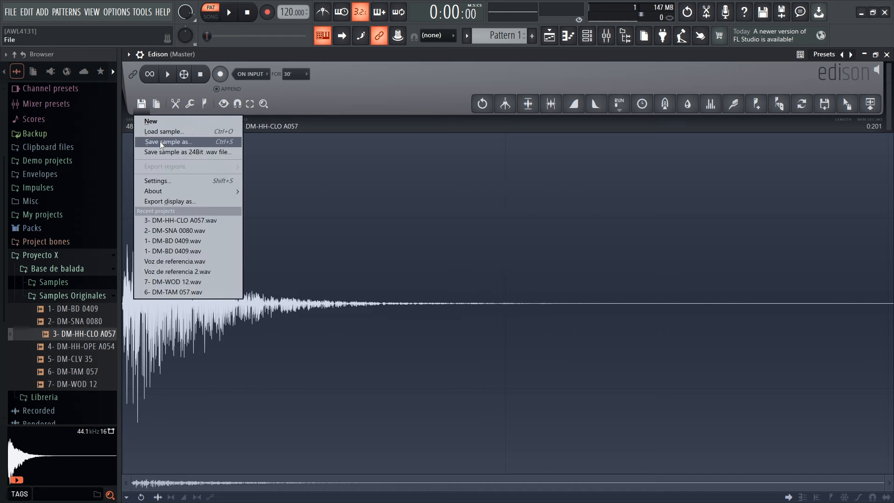
pyautogui.click(160, 142)
pyautogui.click(100, 29)
pyautogui.doubleClick(141, 87)
pyautogui.click(161, 217)
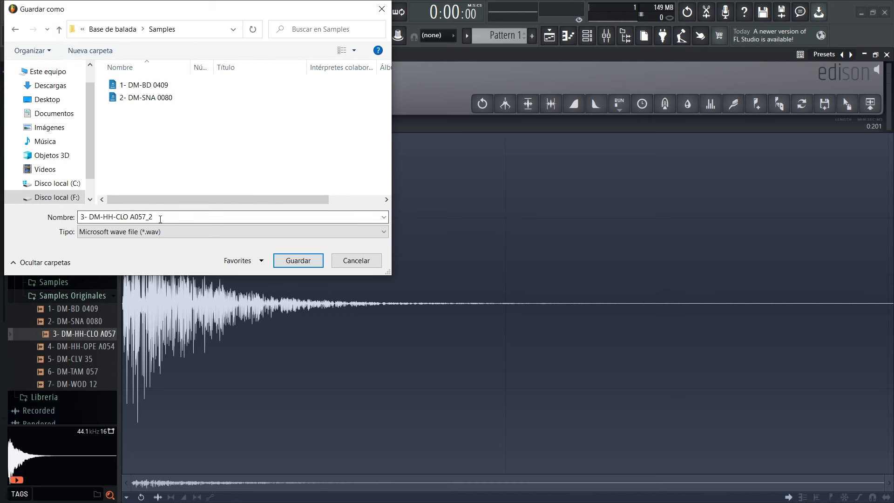
pyautogui.press('BackSpace')
pyautogui.press('BackSpace')
pyautogui.click(295, 260)
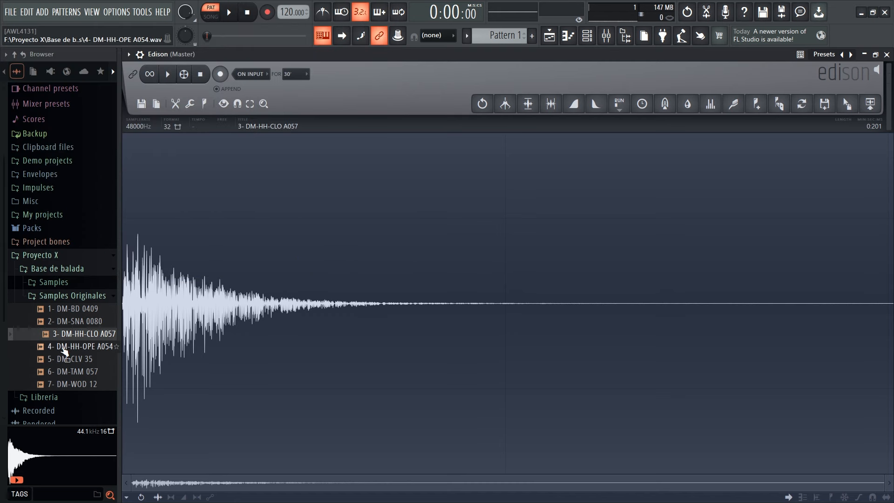
# Load 4- DM-HH-OPE A054 from Samples Originales into Edison and resample it to 48000 Hz in 32Bit float format
pyautogui.moveTo(63, 349); pyautogui.dragTo(186, 333)
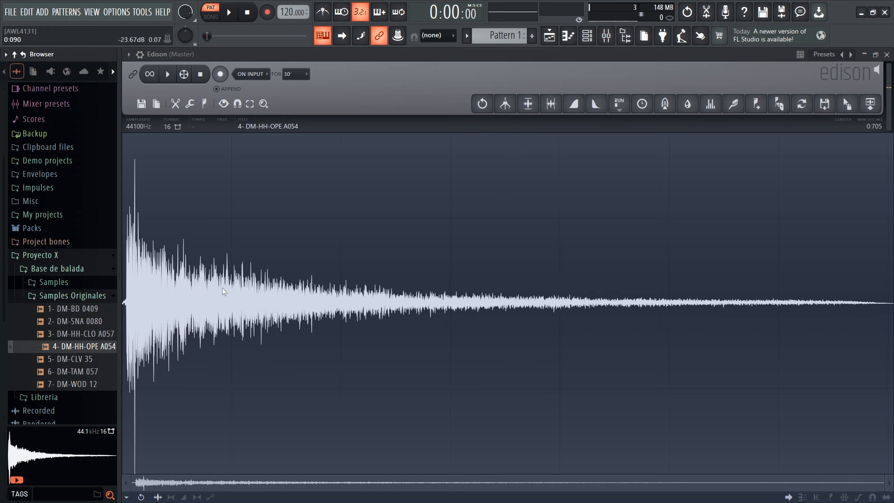
pyautogui.click(157, 103)
pyautogui.click(173, 124)
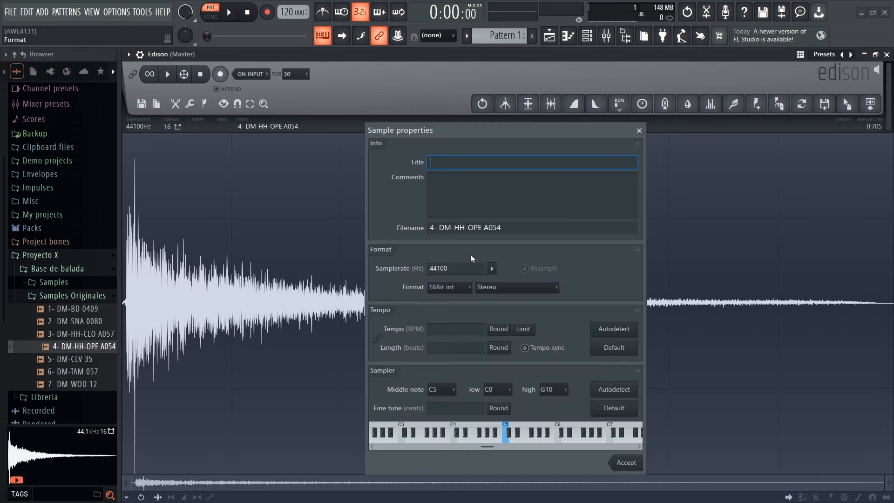
pyautogui.click(492, 269)
pyautogui.click(508, 343)
pyautogui.click(525, 269)
pyautogui.click(449, 287)
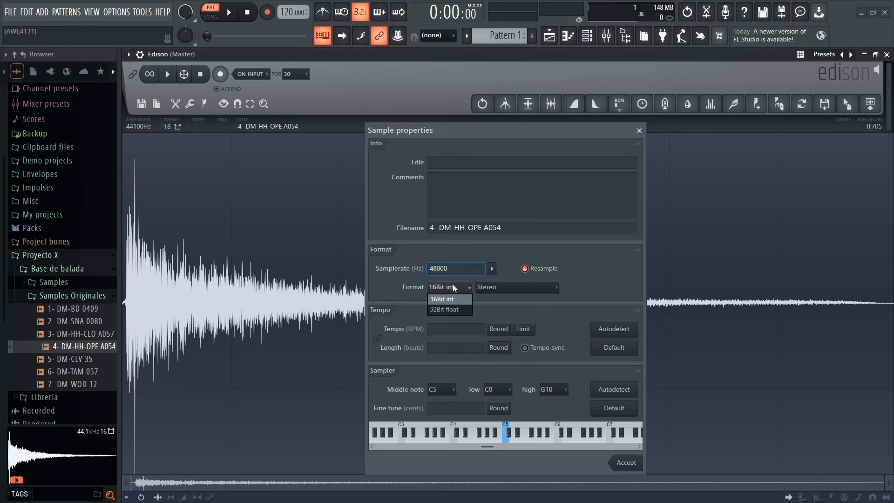
pyautogui.click(448, 314)
pyautogui.click(627, 462)
# Scale the 4- DM-HH-OPE A054 sample with the Amp script at a volume of 0.71
pyautogui.click(619, 103)
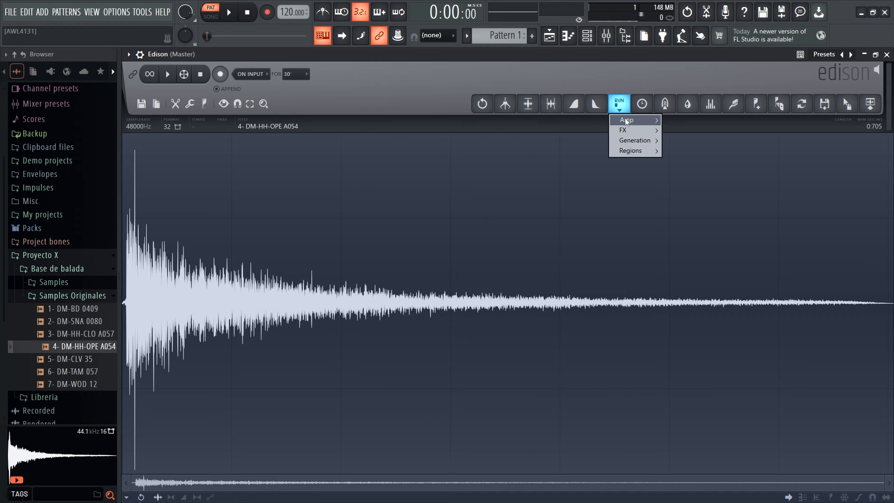
pyautogui.click(625, 118)
pyautogui.click(369, 270)
pyautogui.write('0.71')
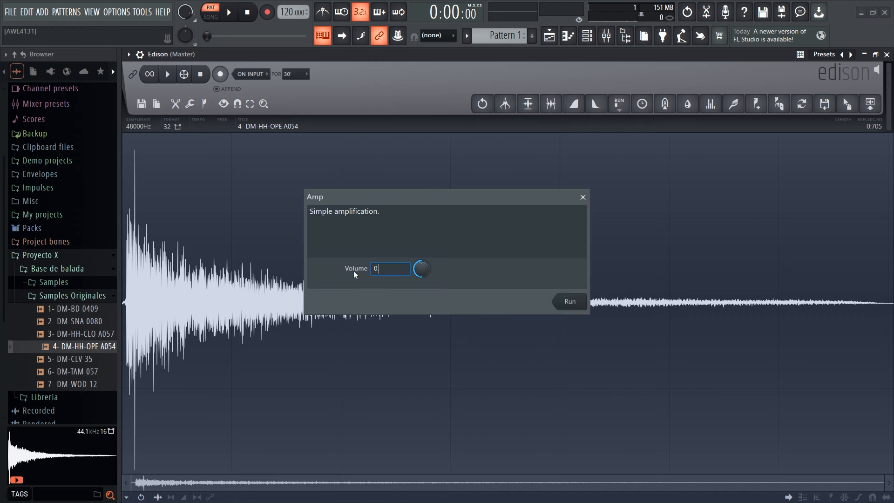
pyautogui.click(570, 302)
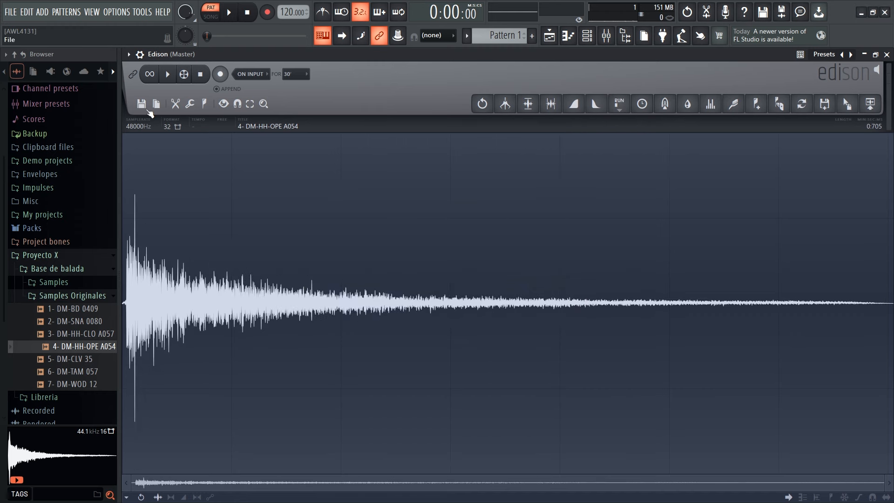
# Save the processed open hi-hat as the wave file 4- DM-HH-OPE A054 in the Samples folder of Base de balada
pyautogui.click(141, 104)
pyautogui.click(177, 141)
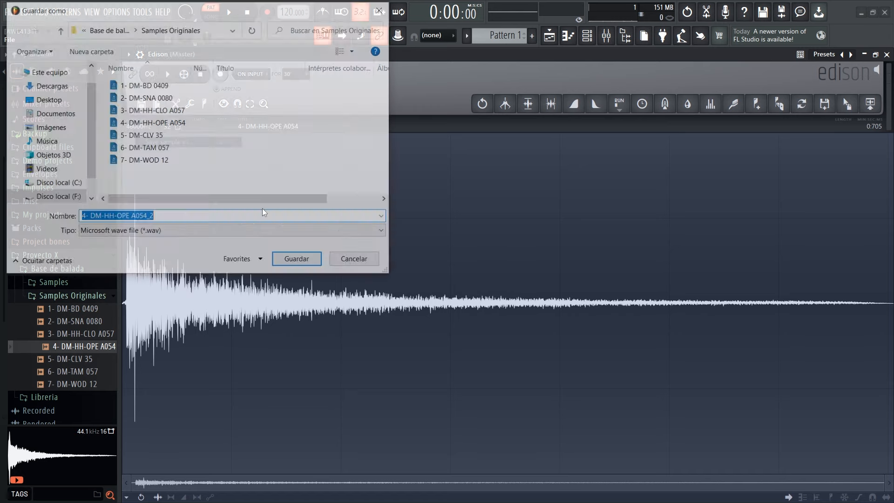
pyautogui.click(58, 29)
pyautogui.doubleClick(140, 84)
pyautogui.doubleClick(140, 216)
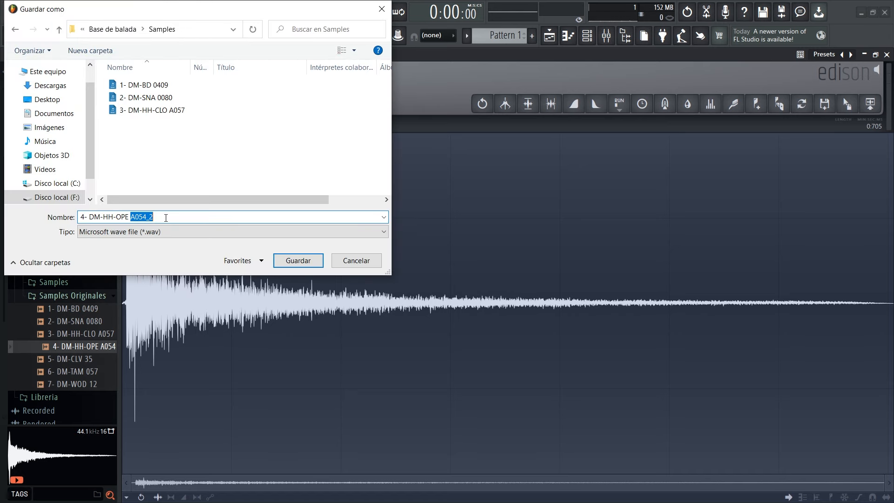
pyautogui.click(153, 217)
pyautogui.press('BackSpace')
pyautogui.press('BackSpace')
pyautogui.click(285, 259)
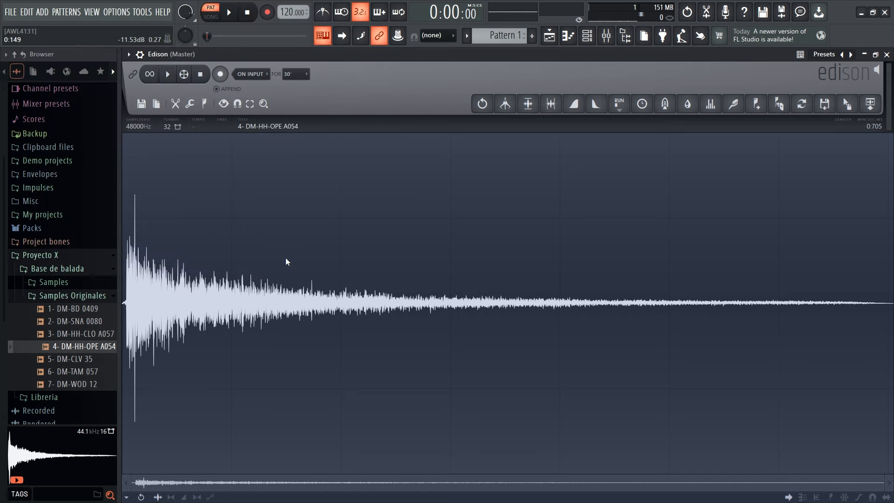
# Load 5- DM-CLV 35 from Samples Originales into Edison and resample it to 48000 Hz in 32Bit float format
pyautogui.moveTo(72, 364); pyautogui.dragTo(155, 321)
pyautogui.click(156, 106)
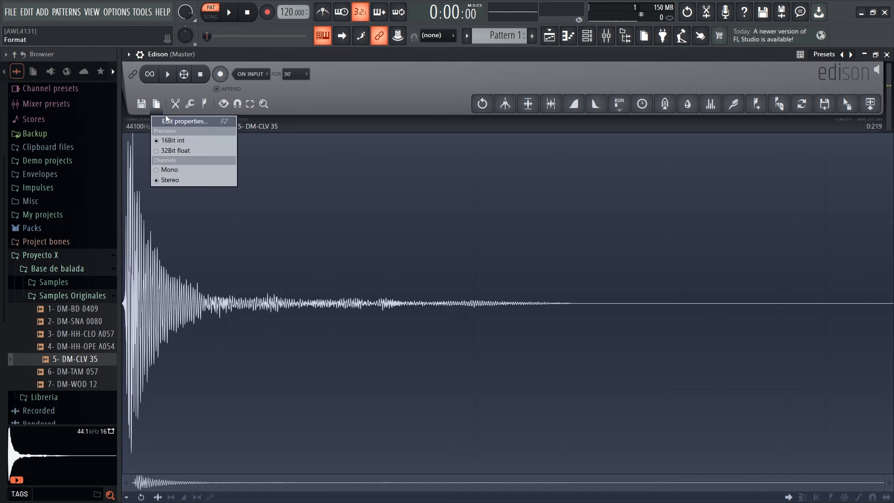
pyautogui.click(166, 119)
pyautogui.click(492, 269)
pyautogui.click(506, 343)
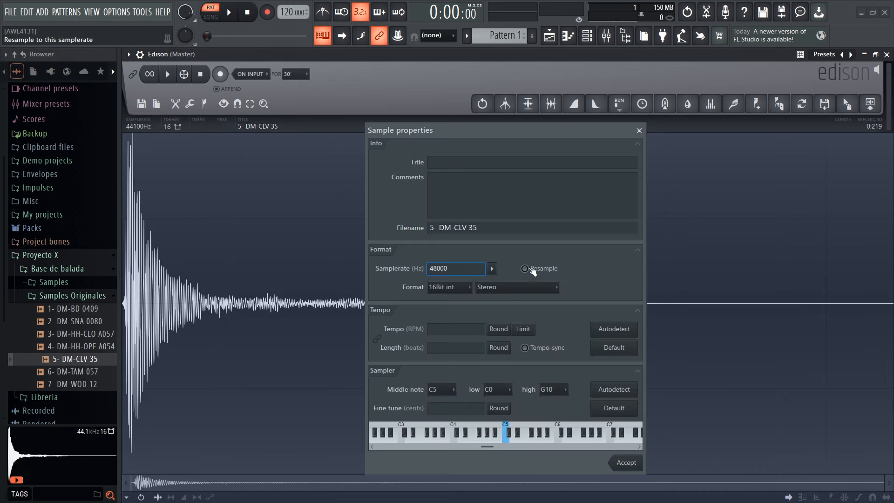
pyautogui.click(525, 269)
pyautogui.click(450, 287)
pyautogui.click(451, 306)
pyautogui.click(626, 464)
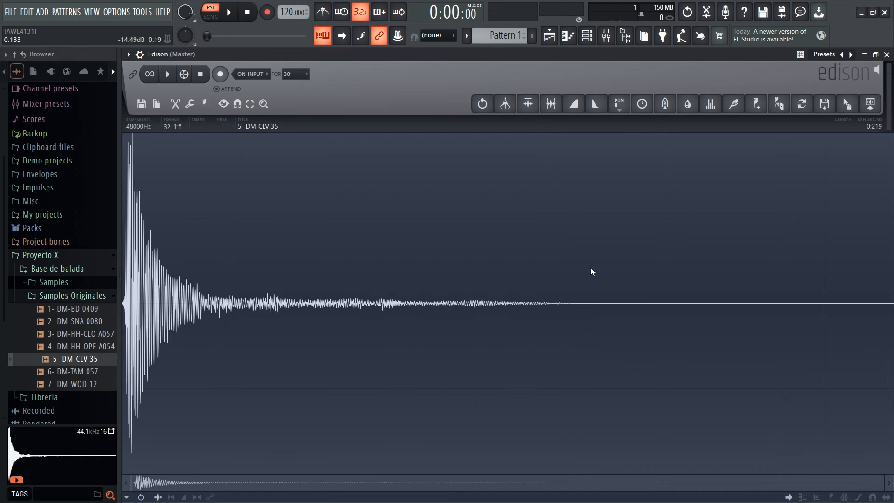
# Scale the 5- DM-CLV 35 sample with the Amp script at a volume of 0.71
pyautogui.click(619, 104)
pyautogui.moveTo(625, 122)
pyautogui.click(679, 120)
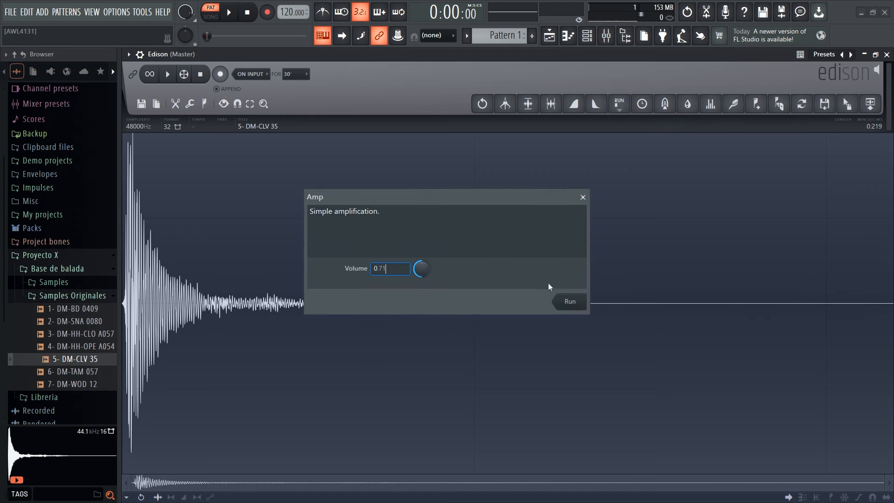
pyautogui.click(567, 301)
# Save the processed clave as the wave file 5- DM-CLV 35 in the Samples folder of Base de balada
pyautogui.click(141, 104)
pyautogui.click(167, 141)
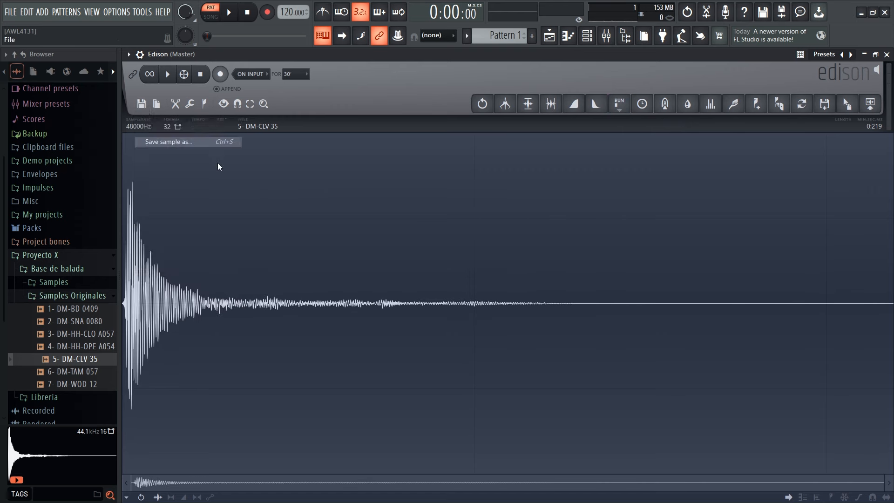
pyautogui.click(58, 30)
pyautogui.doubleClick(135, 85)
pyautogui.click(155, 218)
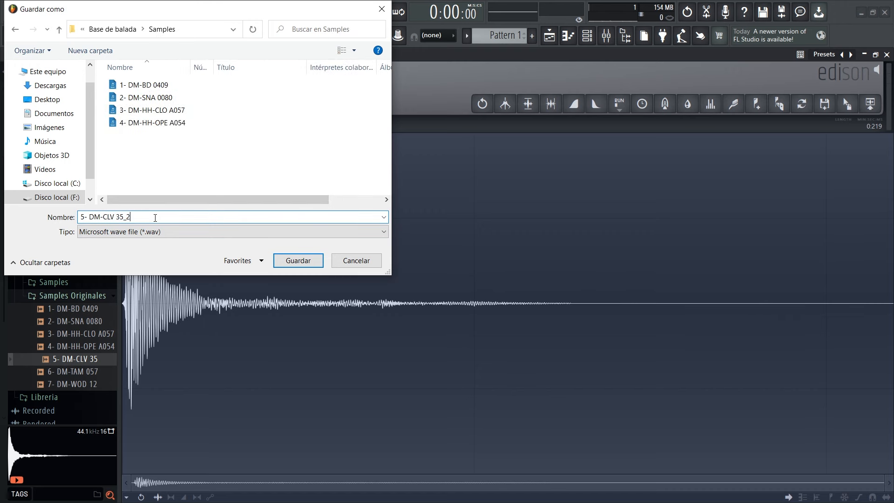
pyautogui.click(286, 262)
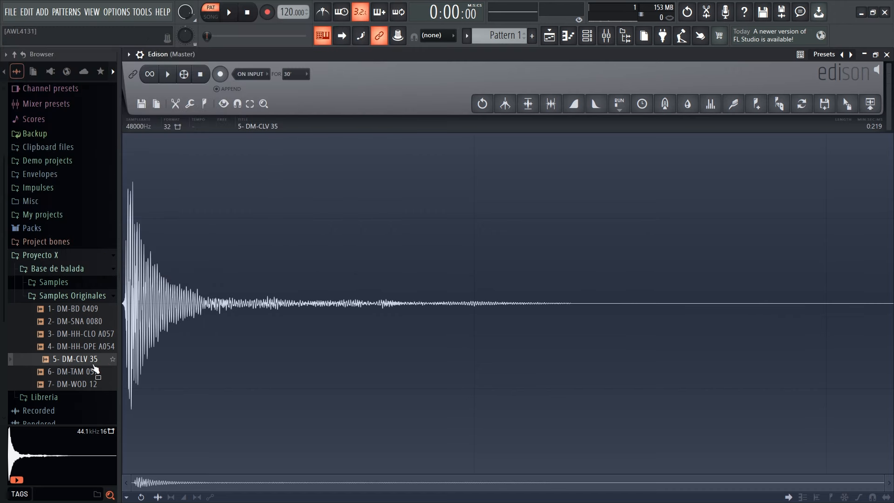
# Load 6- DM-TAM 057 from Samples Originales into Edison and resample it to 48000 Hz in 32Bit float format
pyautogui.moveTo(88, 375); pyautogui.dragTo(197, 345)
pyautogui.click(156, 104)
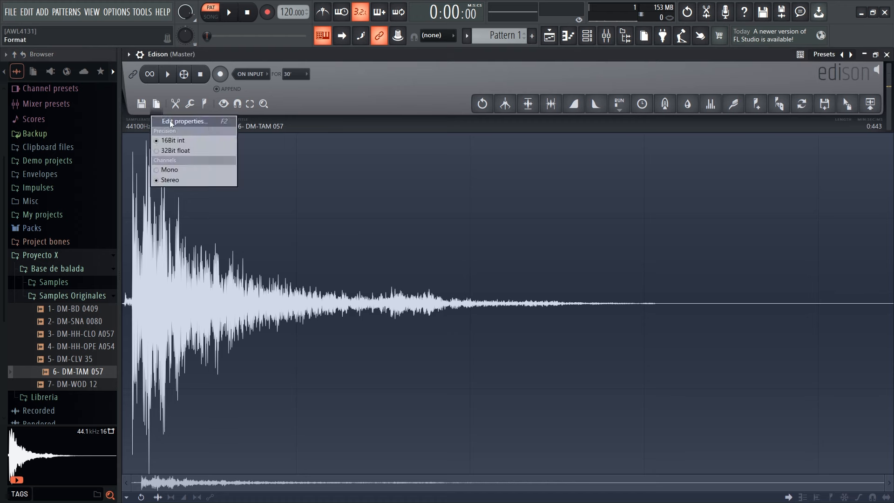
pyautogui.click(169, 120)
pyautogui.click(492, 269)
pyautogui.click(505, 342)
pyautogui.click(525, 269)
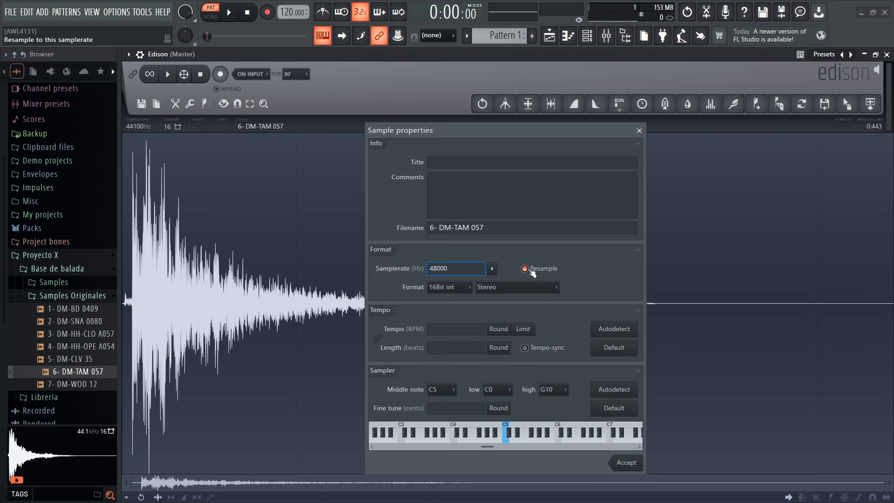
pyautogui.click(448, 287)
pyautogui.click(450, 309)
pyautogui.click(622, 461)
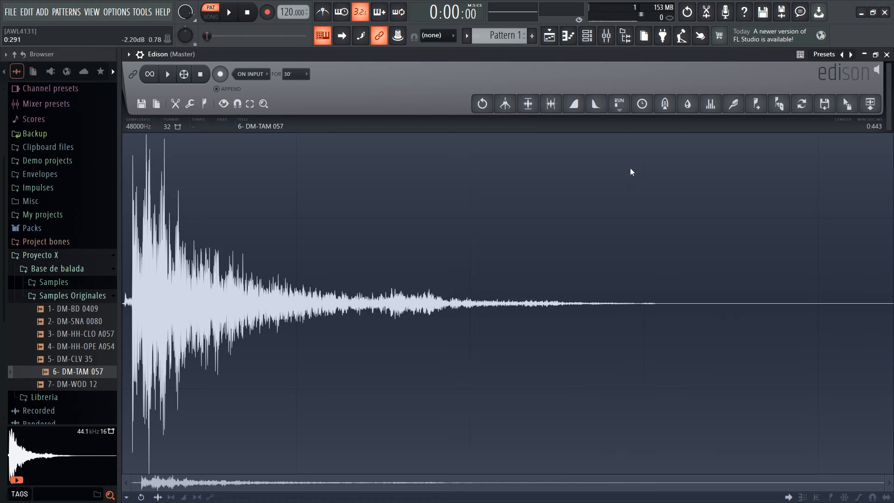
# Scale the 6- DM-TAM 057 sample with the Amp script at a volume of 0.71
pyautogui.click(619, 103)
pyautogui.click(627, 120)
pyautogui.moveTo(408, 269); pyautogui.dragTo(334, 272)
pyautogui.write('0.71')
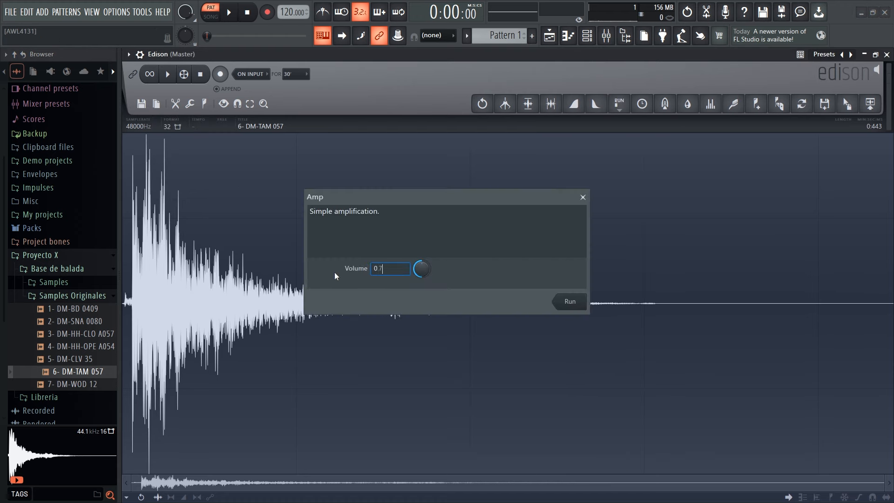
pyautogui.click(570, 302)
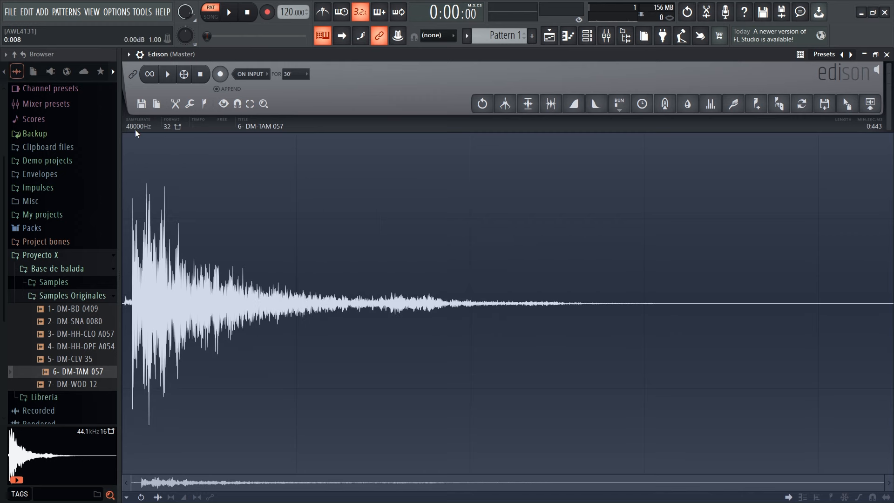
# Save the processed sample as the wave file 6- DM-TAM 057 in the Samples folder of Base de balada
pyautogui.click(141, 103)
pyautogui.click(153, 133)
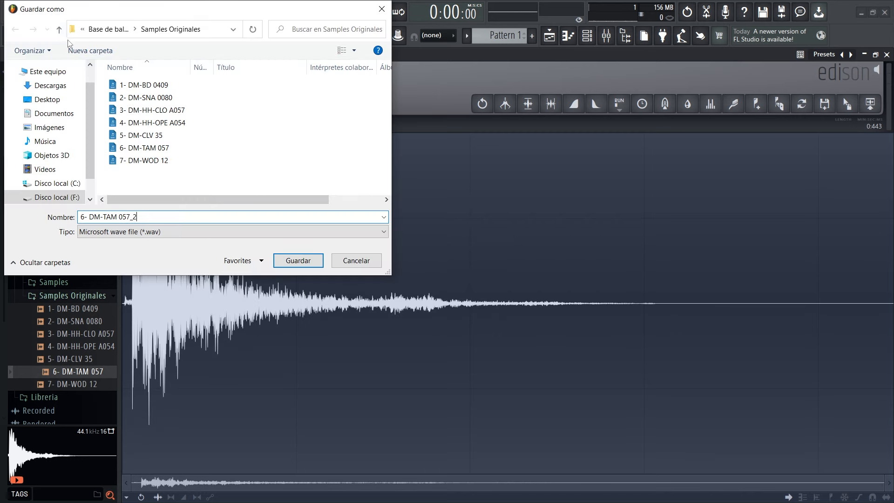
pyautogui.click(60, 30)
pyautogui.doubleClick(177, 85)
pyautogui.doubleClick(169, 217)
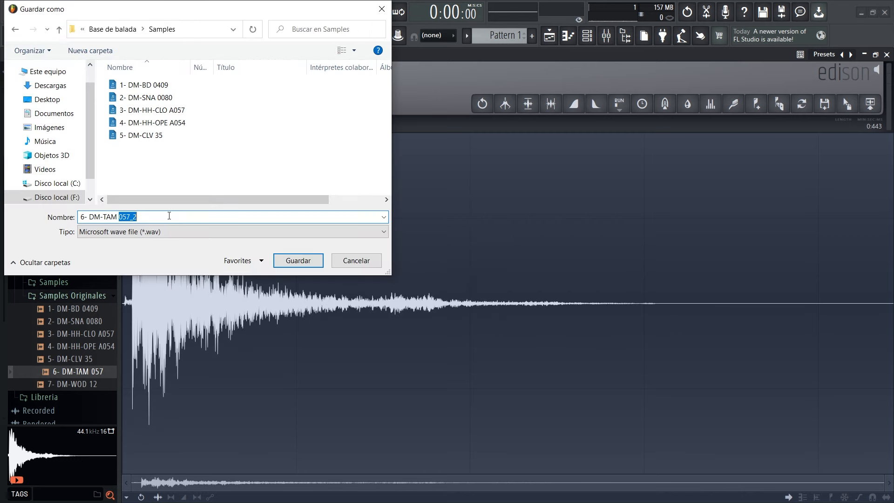
pyautogui.click(169, 216)
pyautogui.press('BackSpace')
pyautogui.press('BackSpace')
pyautogui.press('Return')
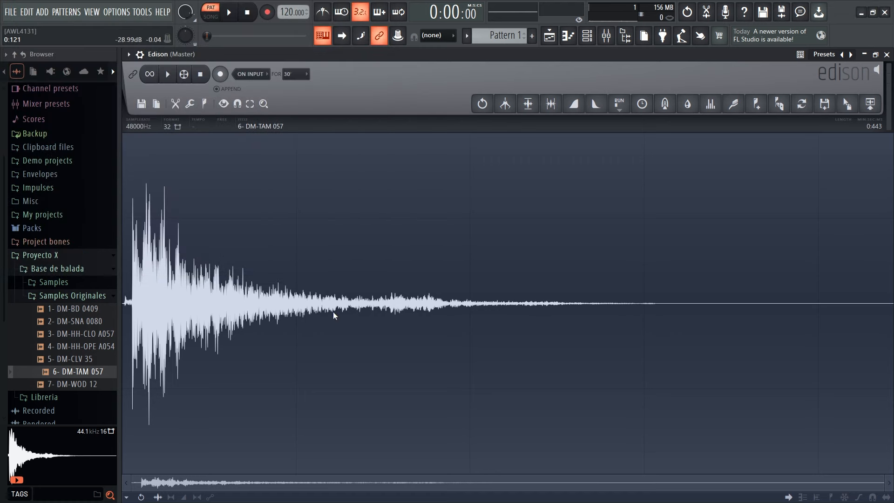
# Load 7- DM-WOD 12 from Samples Originales into Edison and resample it to 48000 Hz in 32Bit float format
pyautogui.click(85, 385)
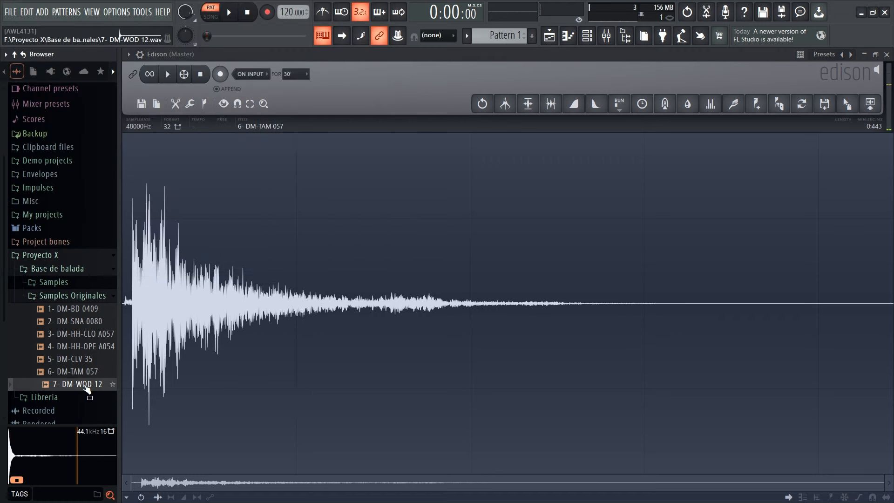
pyautogui.moveTo(87, 389); pyautogui.dragTo(175, 323)
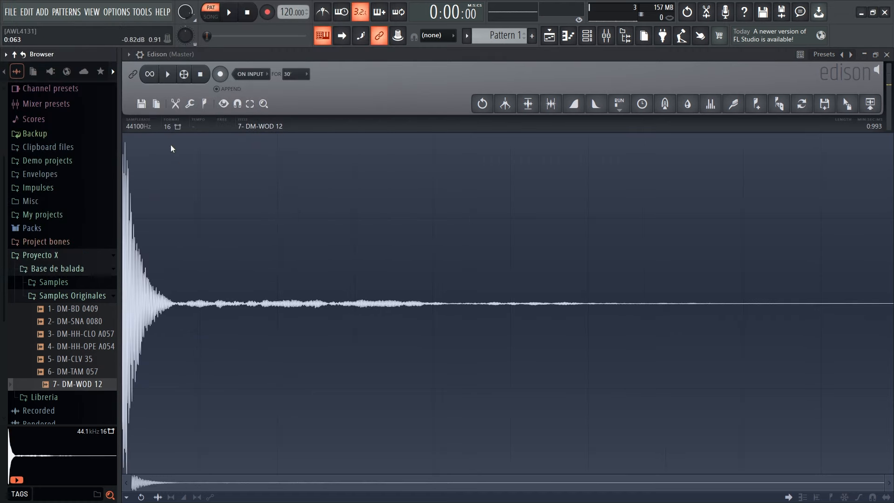
pyautogui.click(172, 126)
pyautogui.click(175, 122)
pyautogui.click(491, 269)
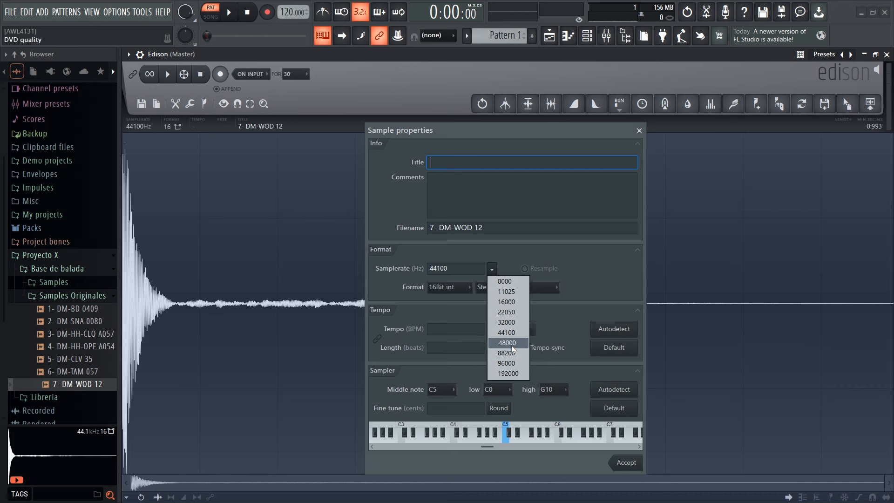
pyautogui.click(507, 343)
pyautogui.click(525, 269)
pyautogui.click(448, 287)
pyautogui.click(448, 311)
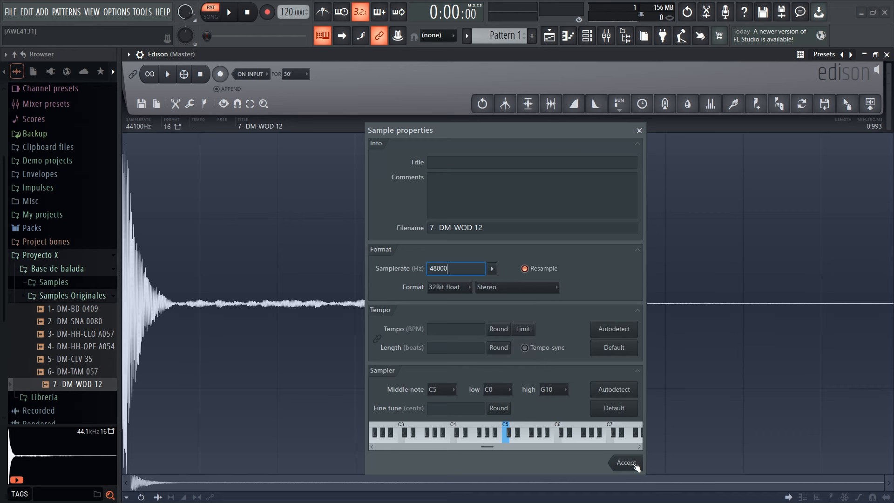
pyautogui.click(627, 462)
# Scale the 7- DM-WOD 12 sample with the Amp script at a volume of 0.71
pyautogui.click(619, 104)
pyautogui.click(624, 120)
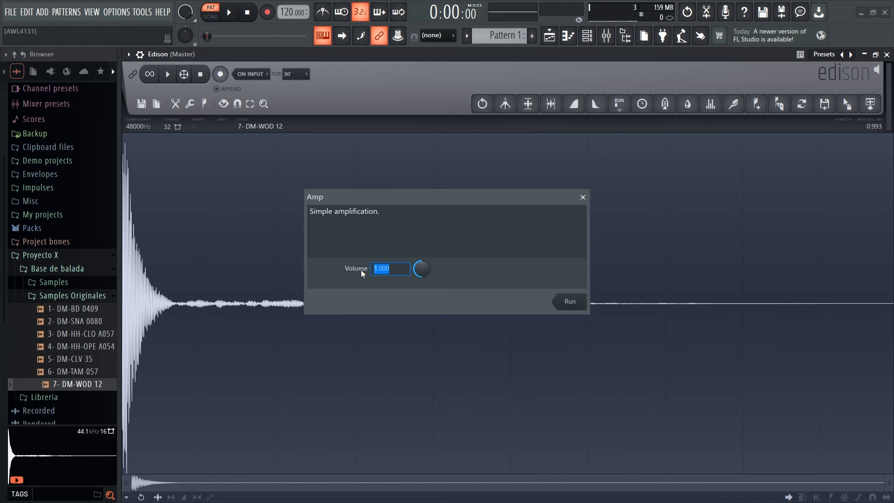
pyautogui.click(569, 301)
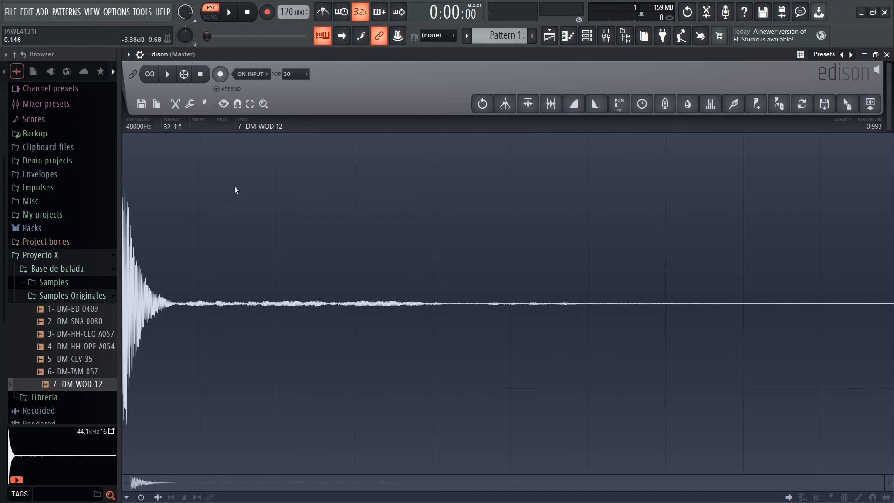
# Save the processed sample as the wave file 7- DM-WOD 12 in the Samples folder of Base de balada
pyautogui.click(142, 107)
pyautogui.click(167, 143)
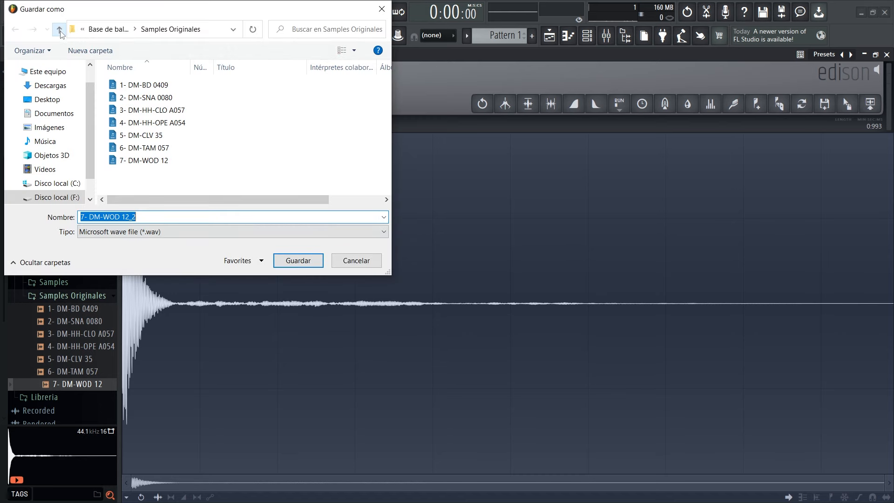
pyautogui.click(137, 217)
pyautogui.click(137, 217)
pyautogui.press('BackSpace')
pyautogui.press('BackSpace')
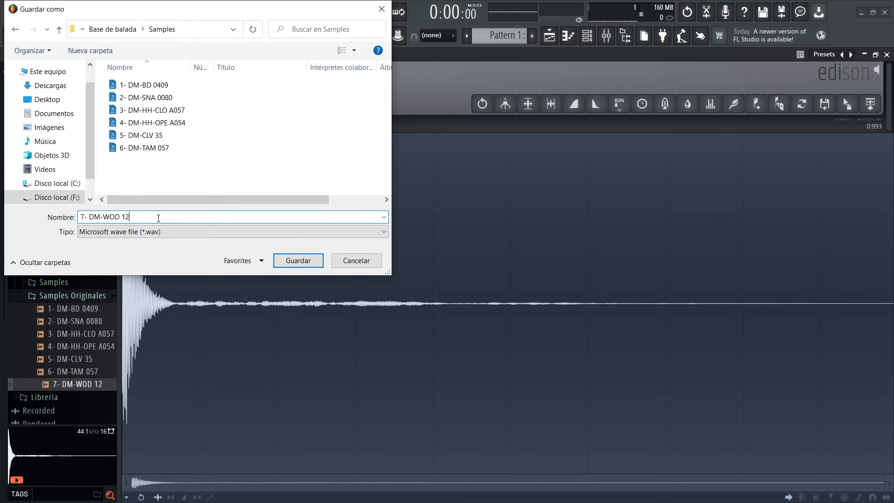
pyautogui.click(289, 261)
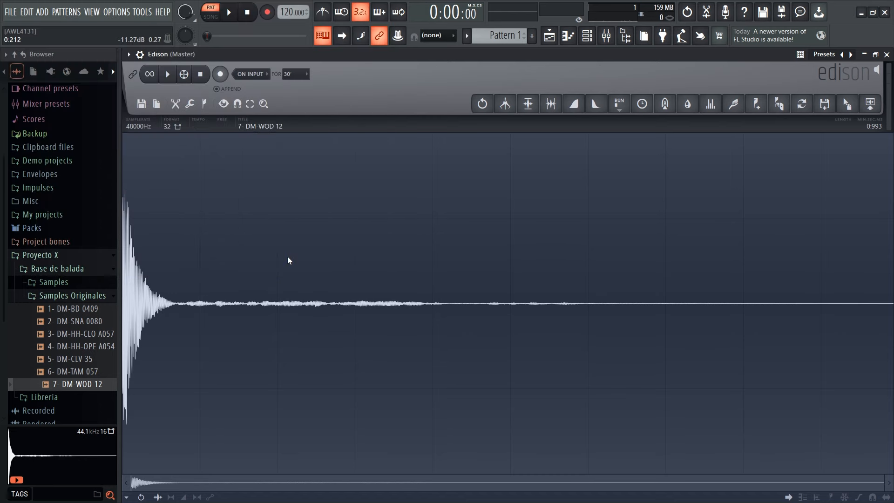
# Collapse Samples Originales and expand the Samples folder, hiding and reshowing the browser to refresh its file list
pyautogui.click(83, 298)
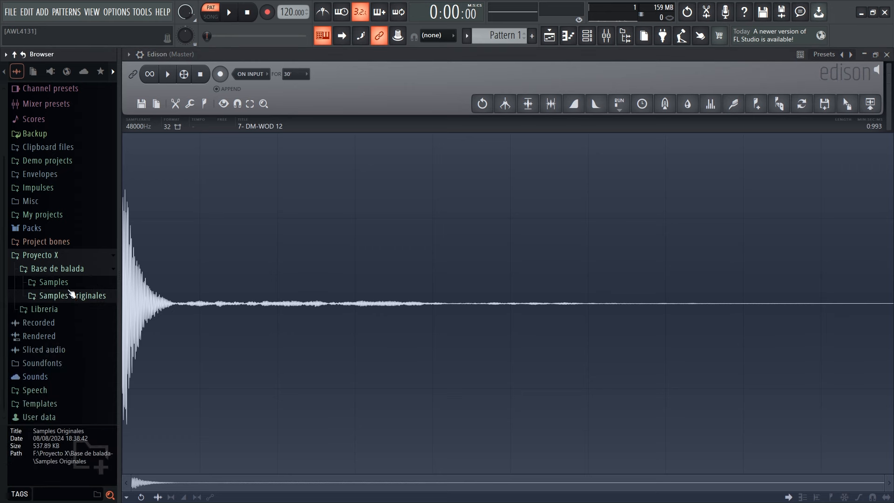
pyautogui.click(71, 284)
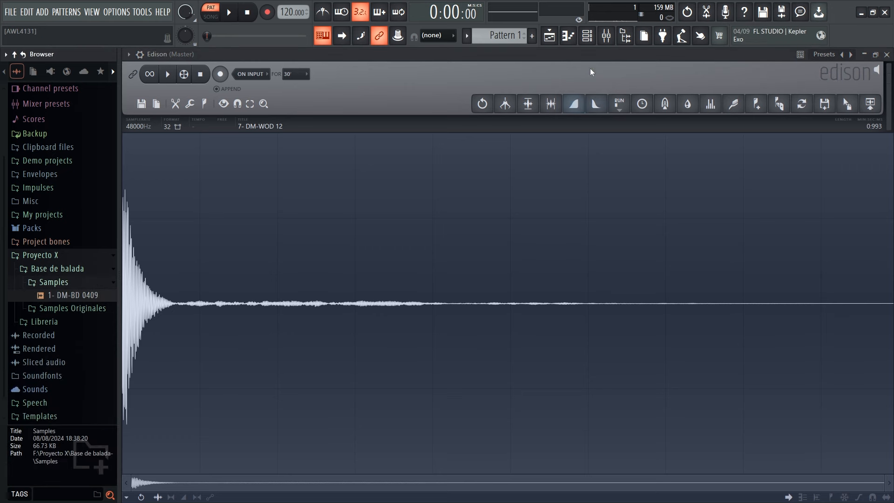
pyautogui.click(626, 40)
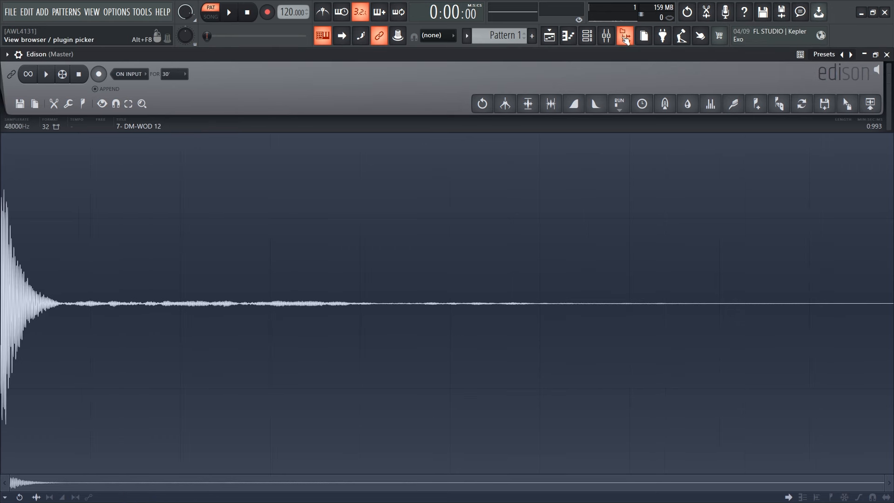
pyautogui.click(626, 40)
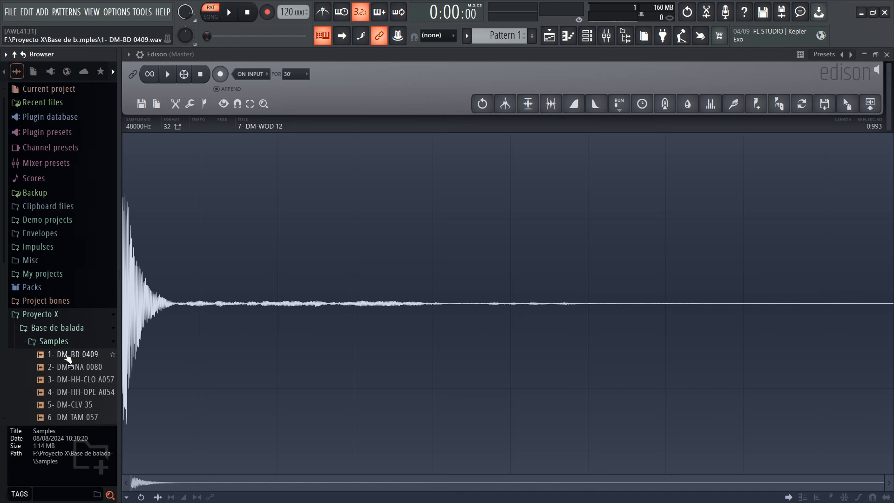